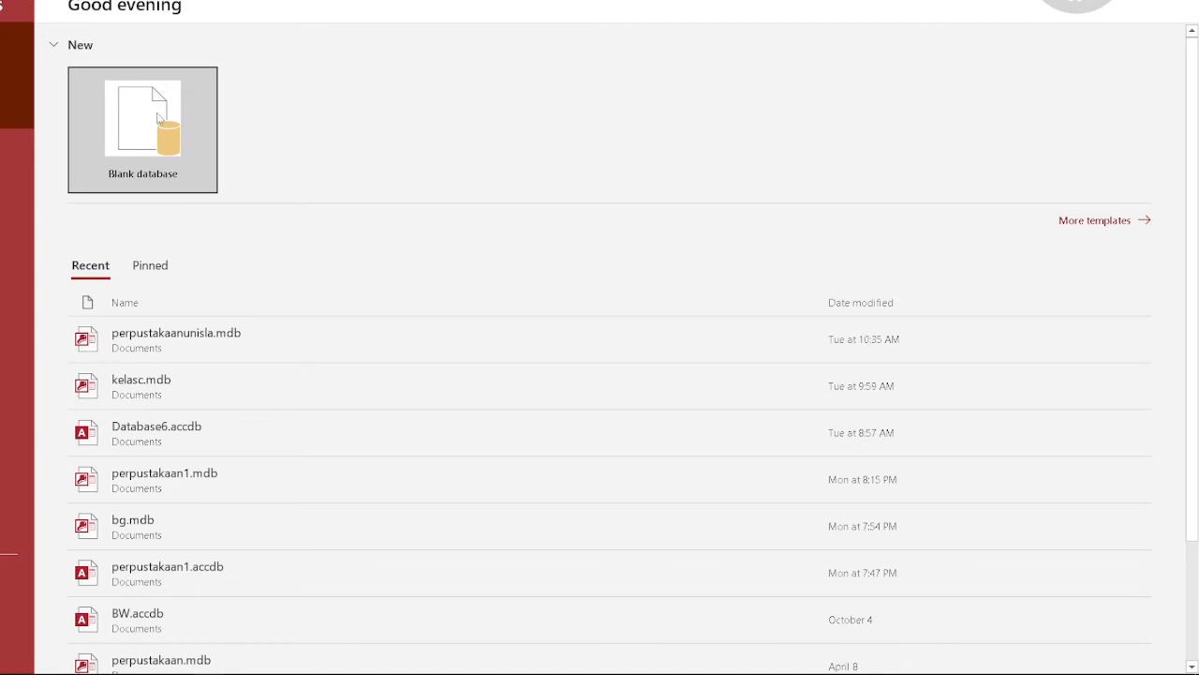
Step: Start a new blank database and open the file browser for choosing its name and location
left_click(159, 119)
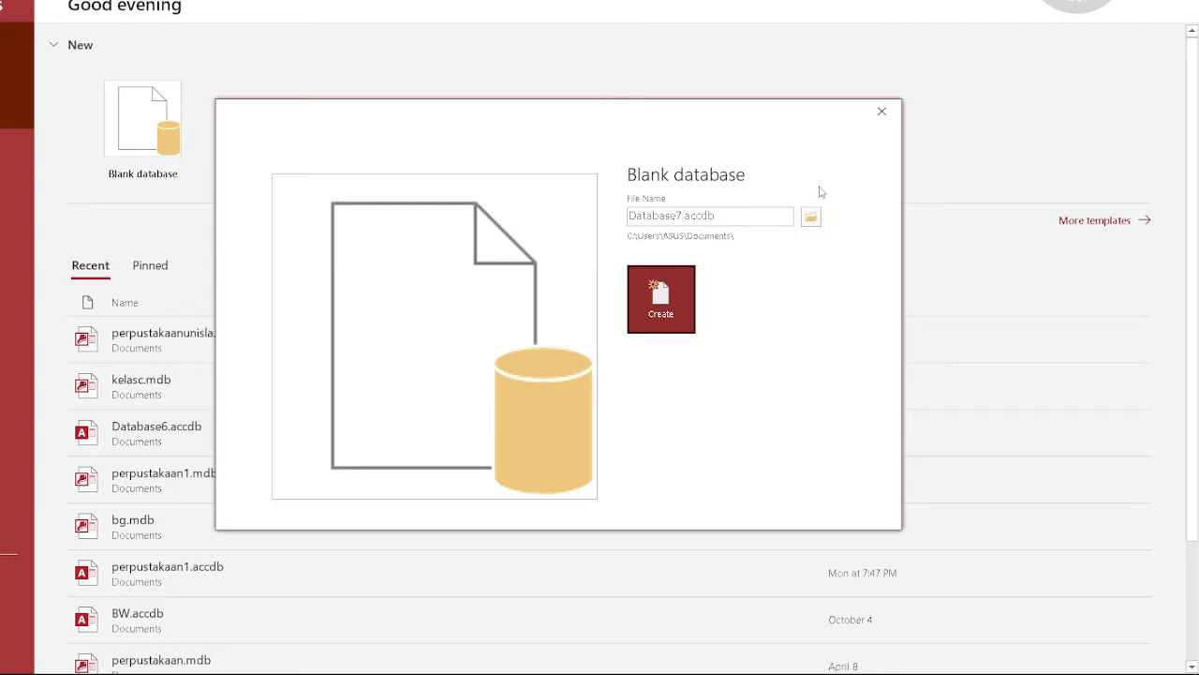
left_click(811, 221)
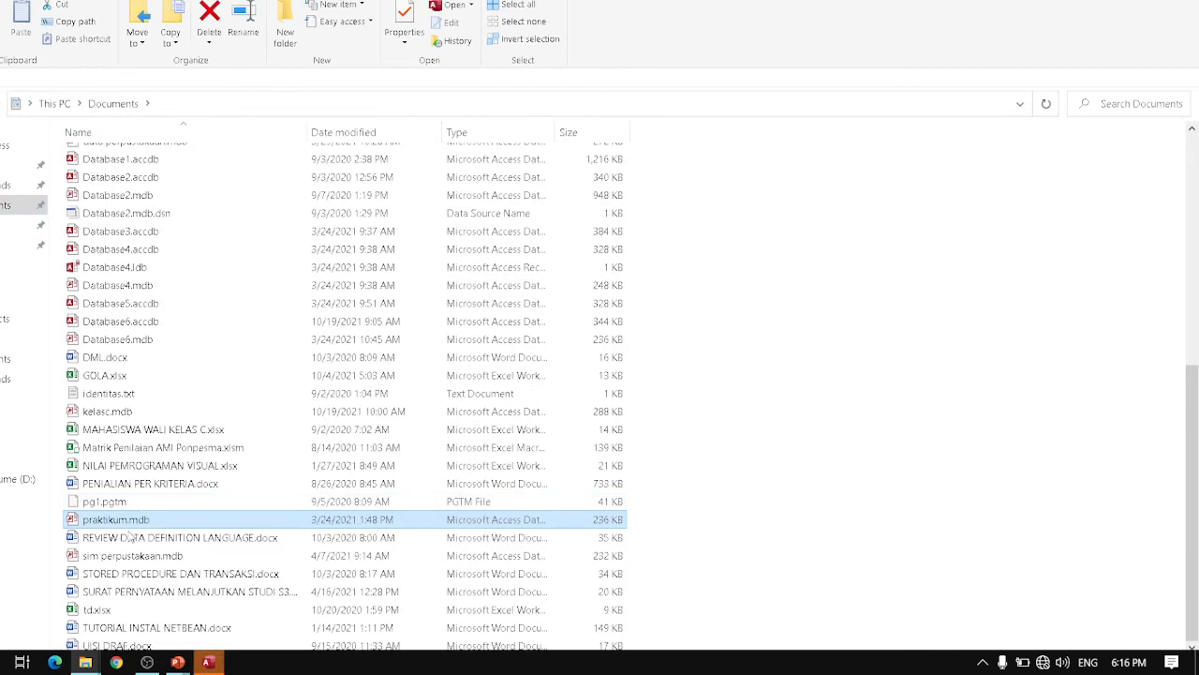
Step: Check the Documents folder for existing files whose names begin with p
scroll(139, 449, "up", 2)
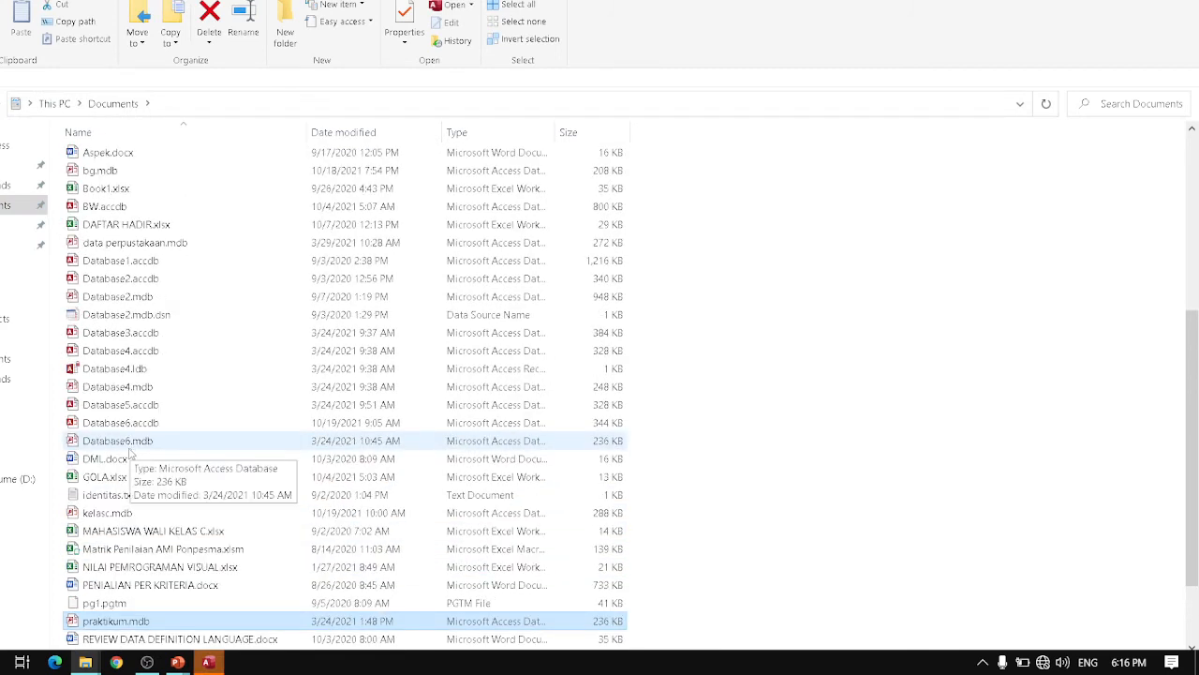
key("p")
key("p")
key("p")
key("p")
key("p")
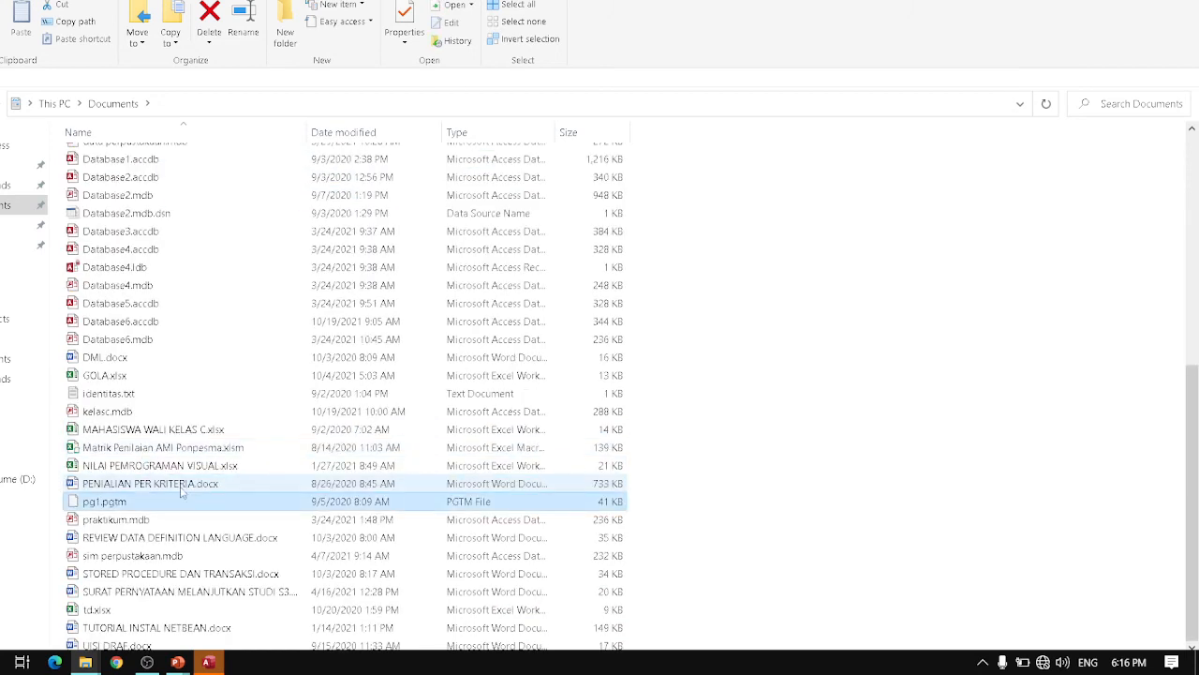
key("p")
key("p")
key("p")
key("p")
key("p")
key("p")
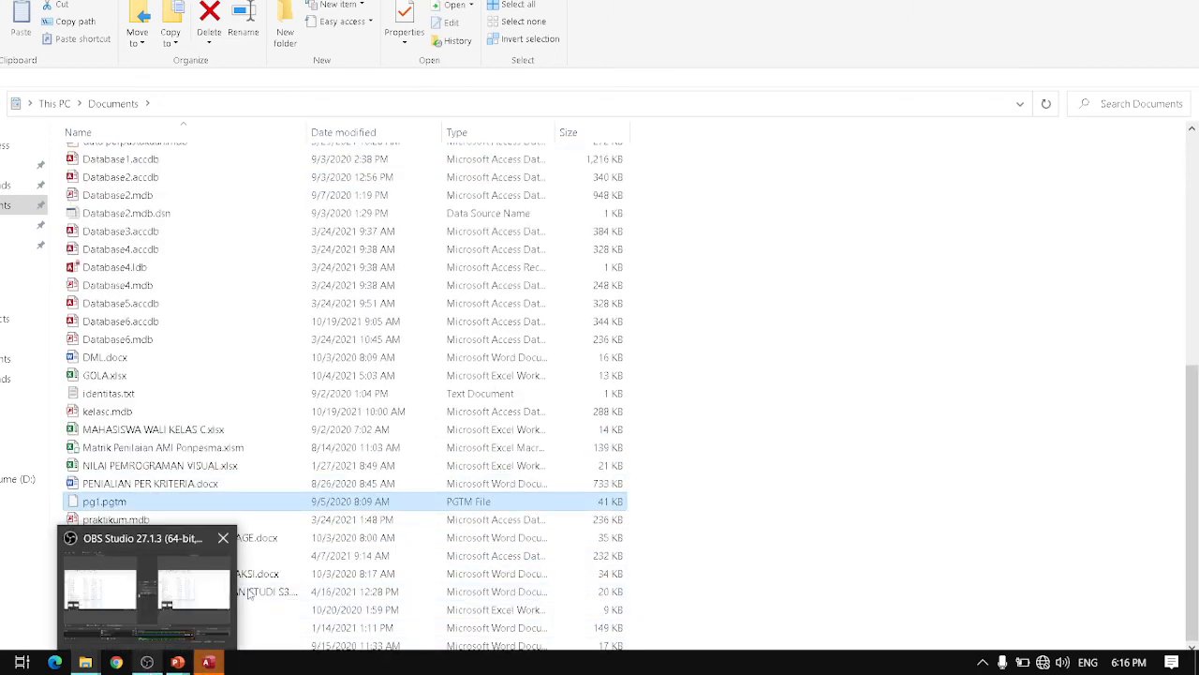
Step: Return to Access and create the database as perpustakaan.mdb in the Microsoft Access 2002-2003 format
left_click(208, 661)
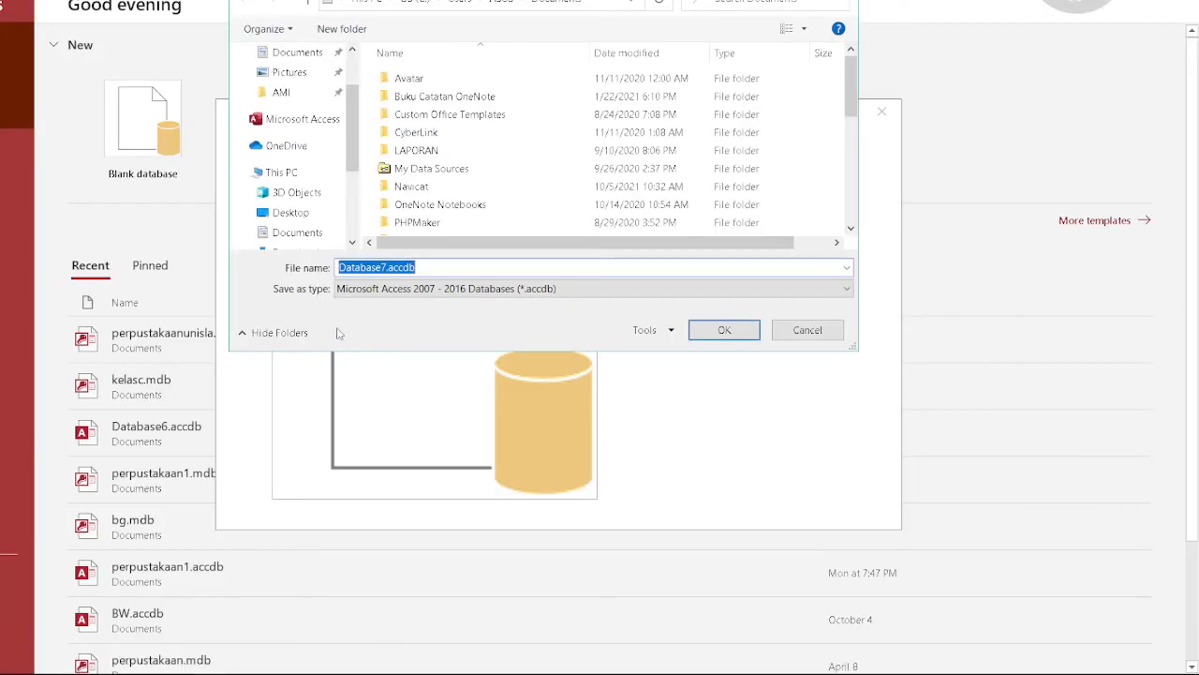
key("BackSpace")
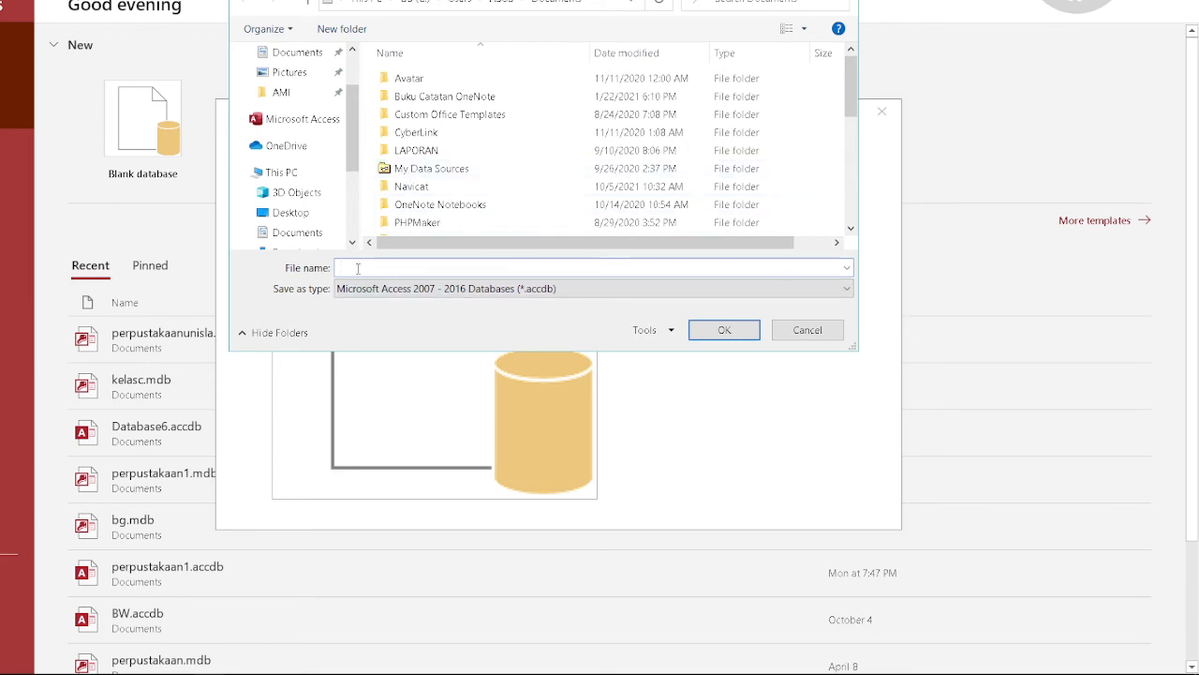
type("perpustakaan")
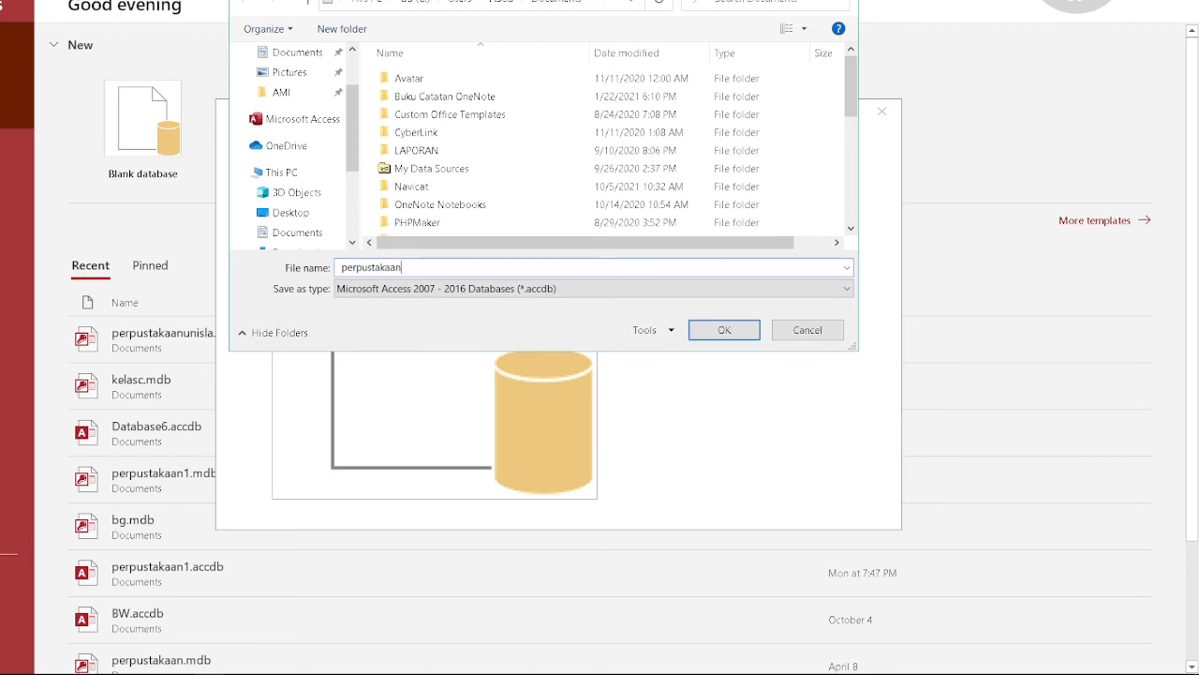
left_click(382, 291)
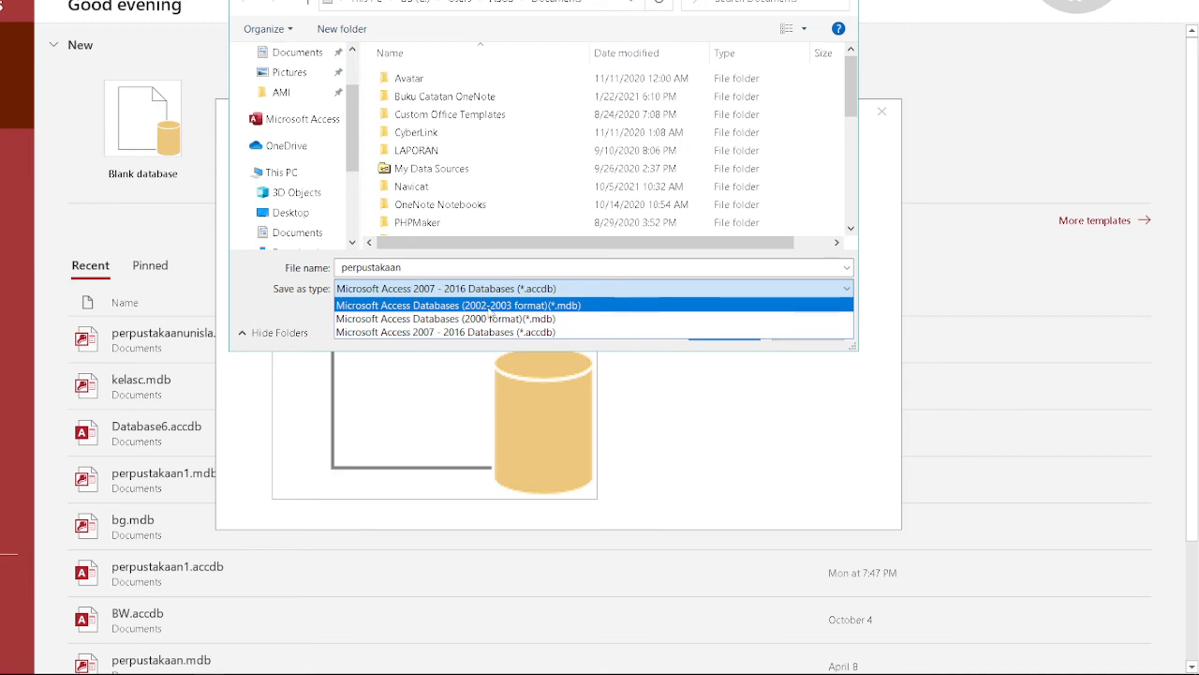
left_click(586, 311)
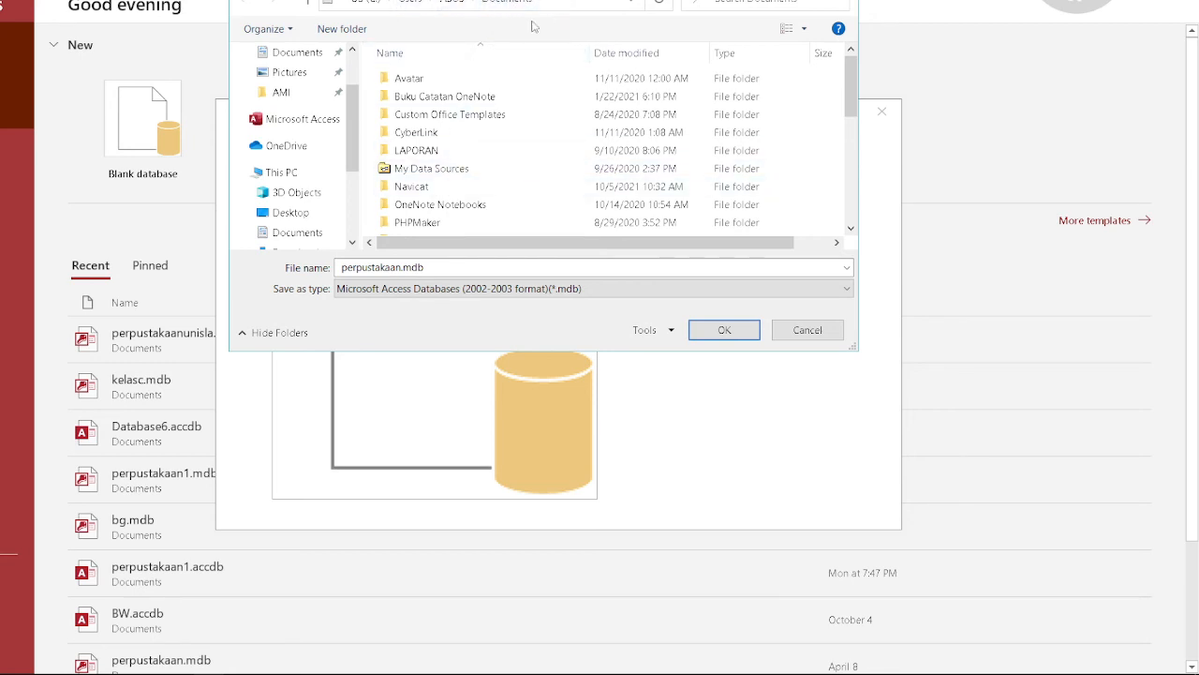
left_click(723, 330)
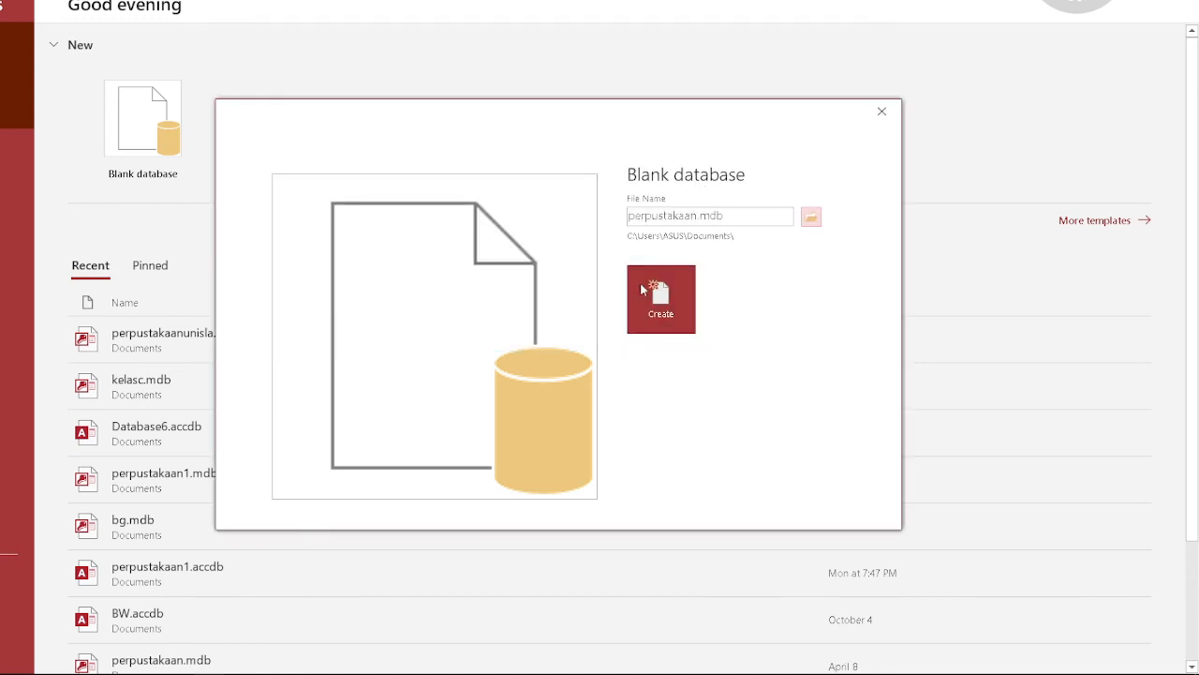
left_click(662, 304)
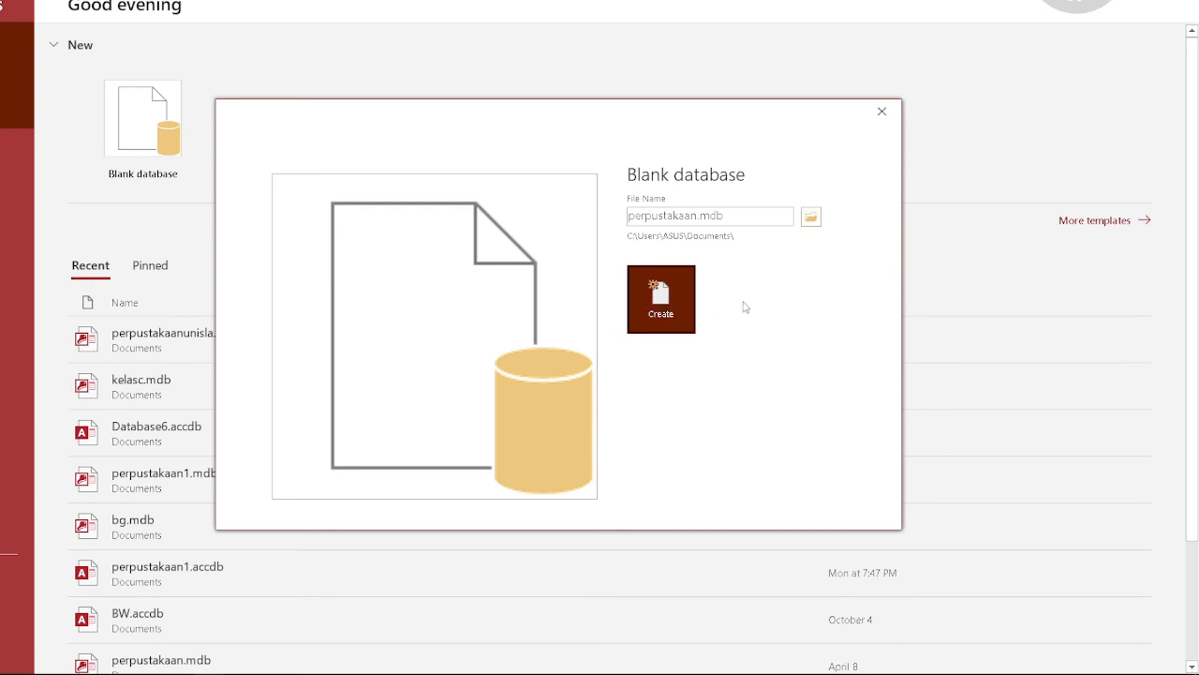
left_click(686, 298)
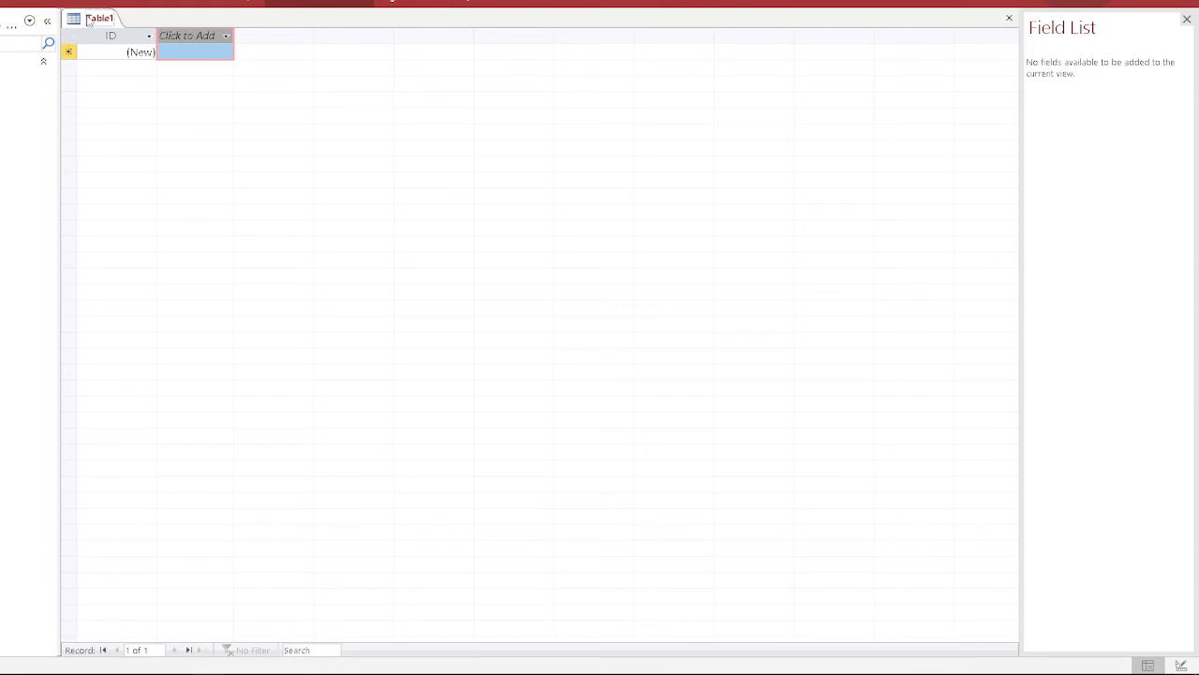
Step: Consult the PowerPoint instructions and open Table1 in Design View, saving it under the name buku
left_click(29, 3)
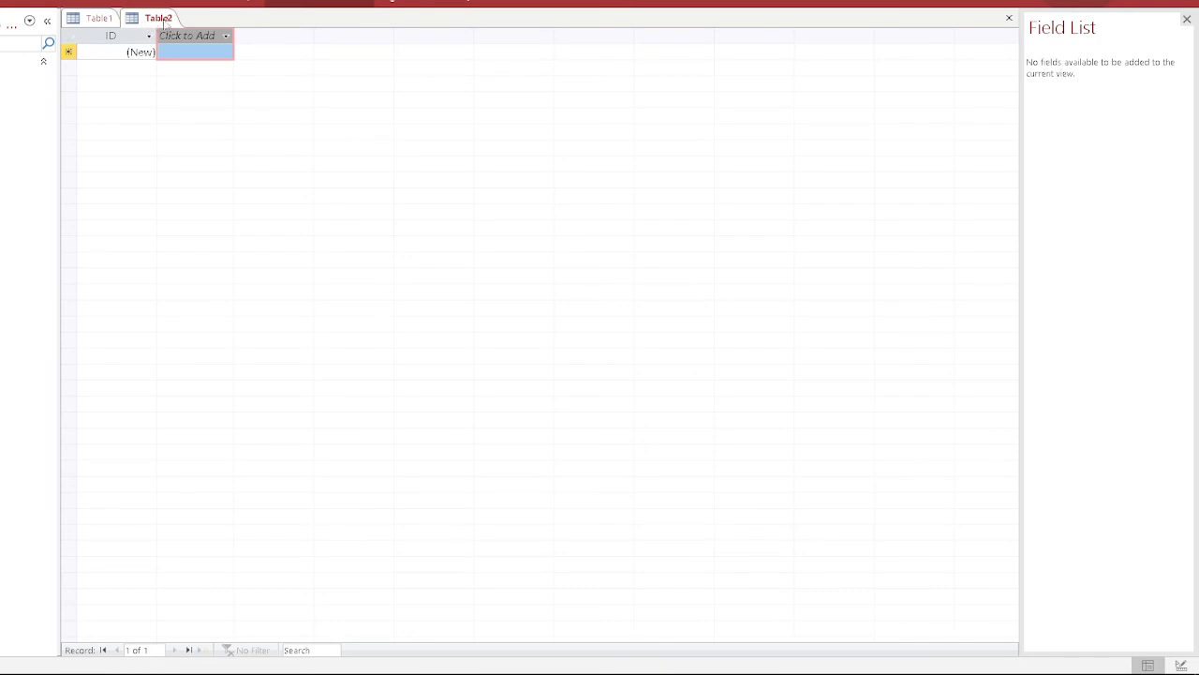
left_click(1010, 17)
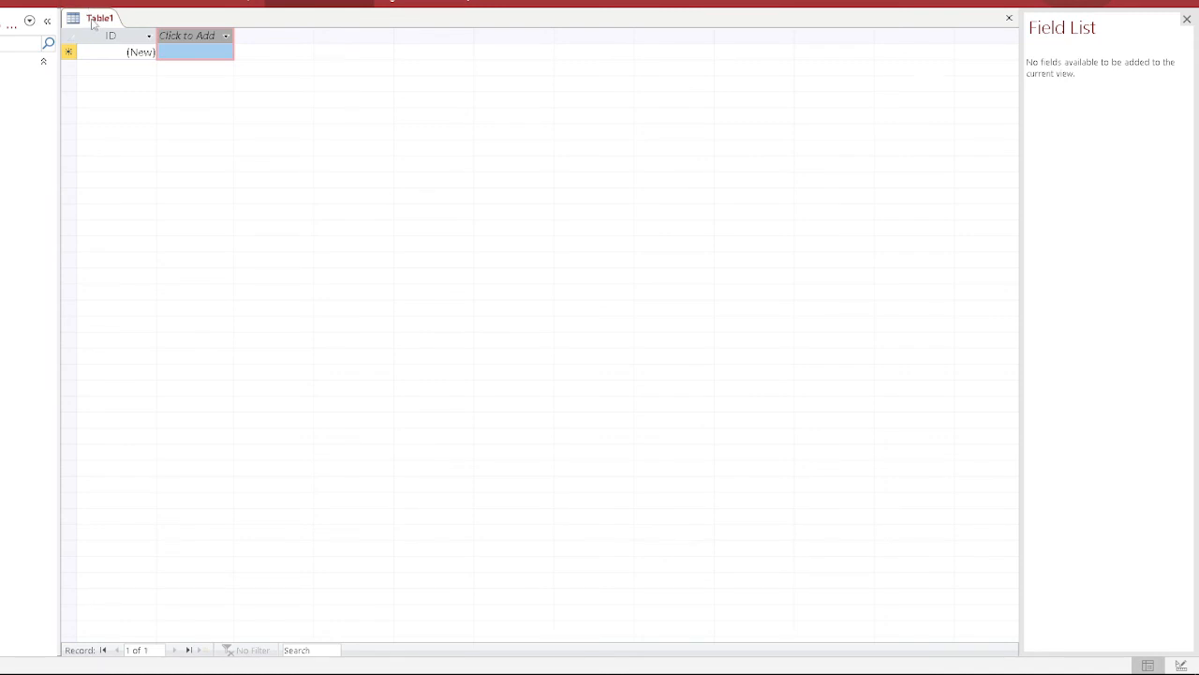
right_click(93, 24)
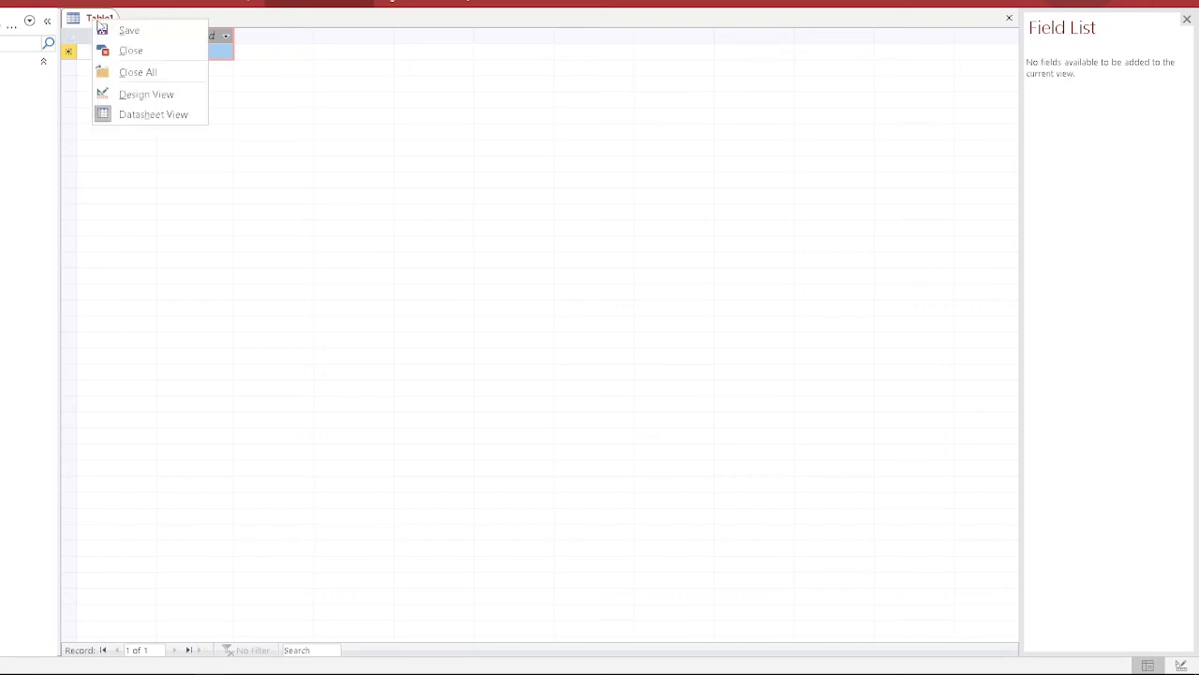
left_click(131, 96)
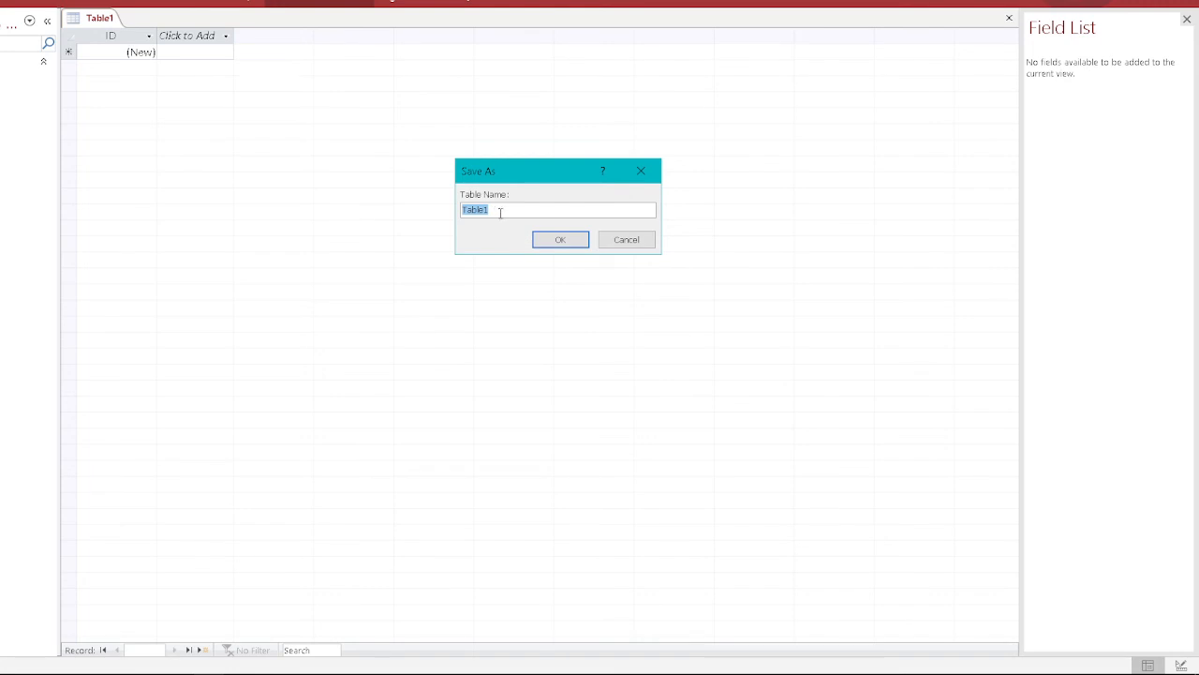
key("alt+Tab")
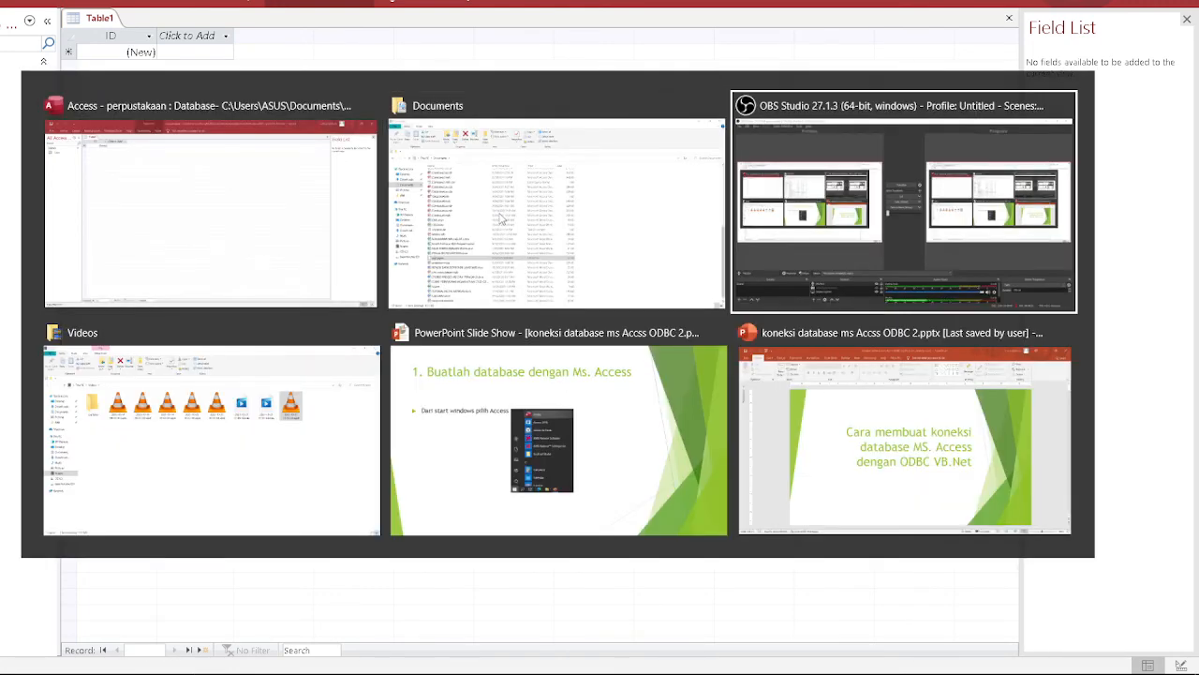
left_click(860, 412)
scroll(421, 313, "down", 1)
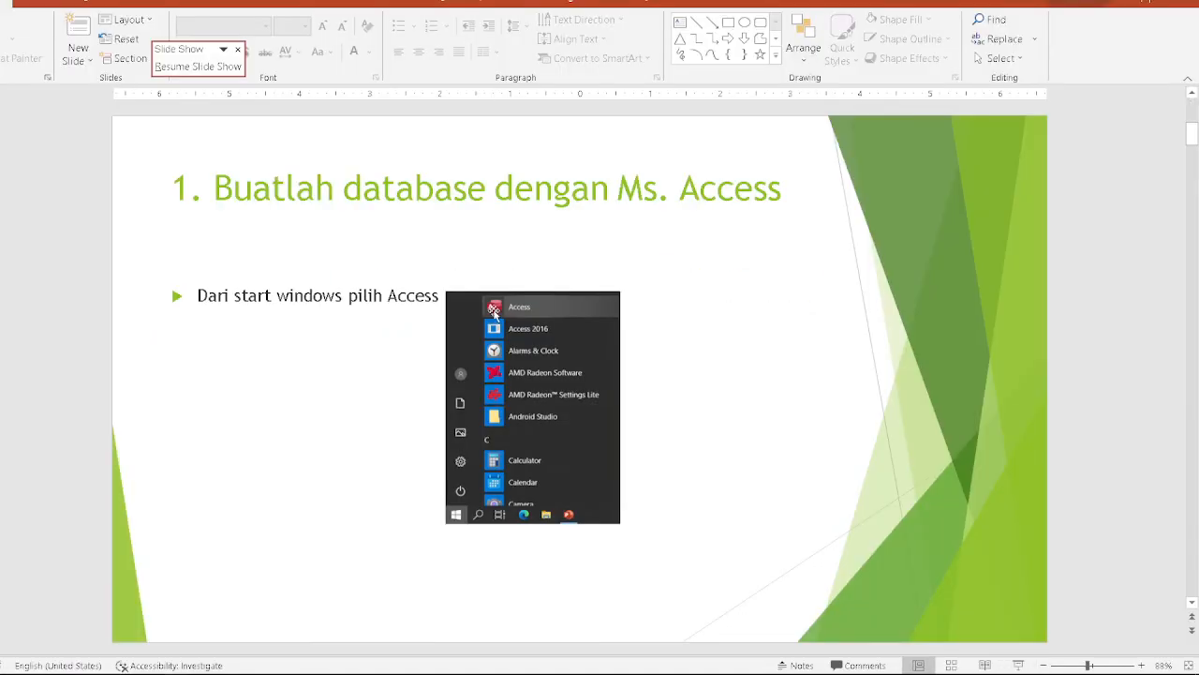
scroll(391, 420, "down", 1)
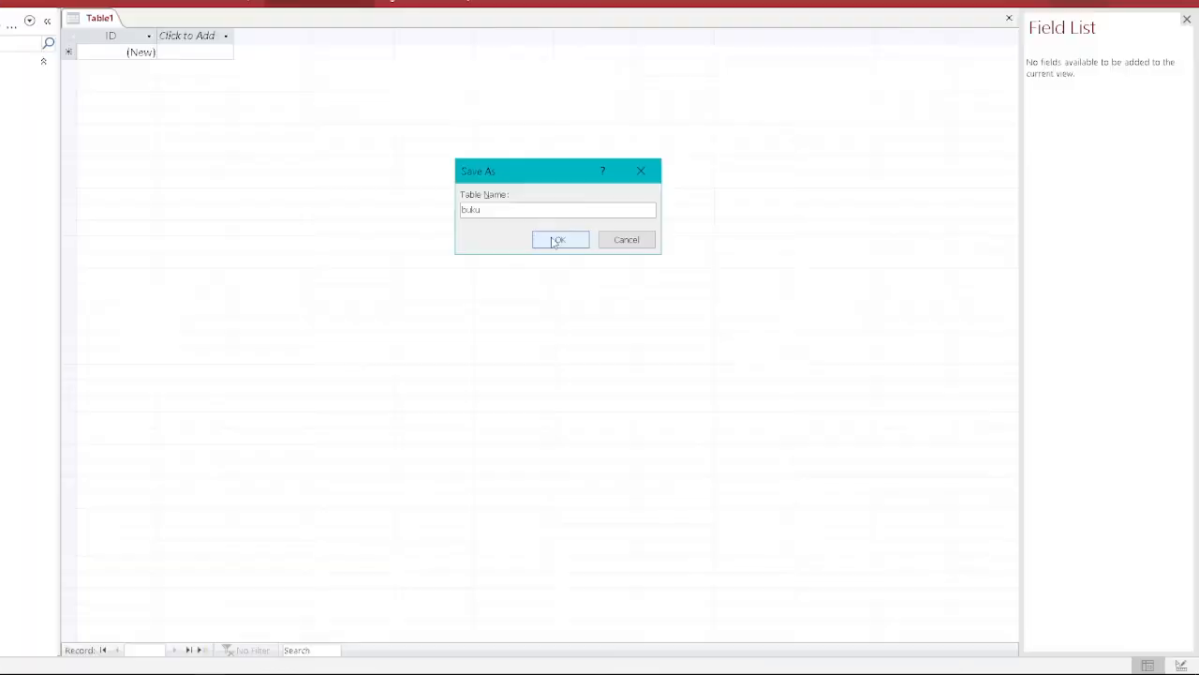
left_click(558, 240)
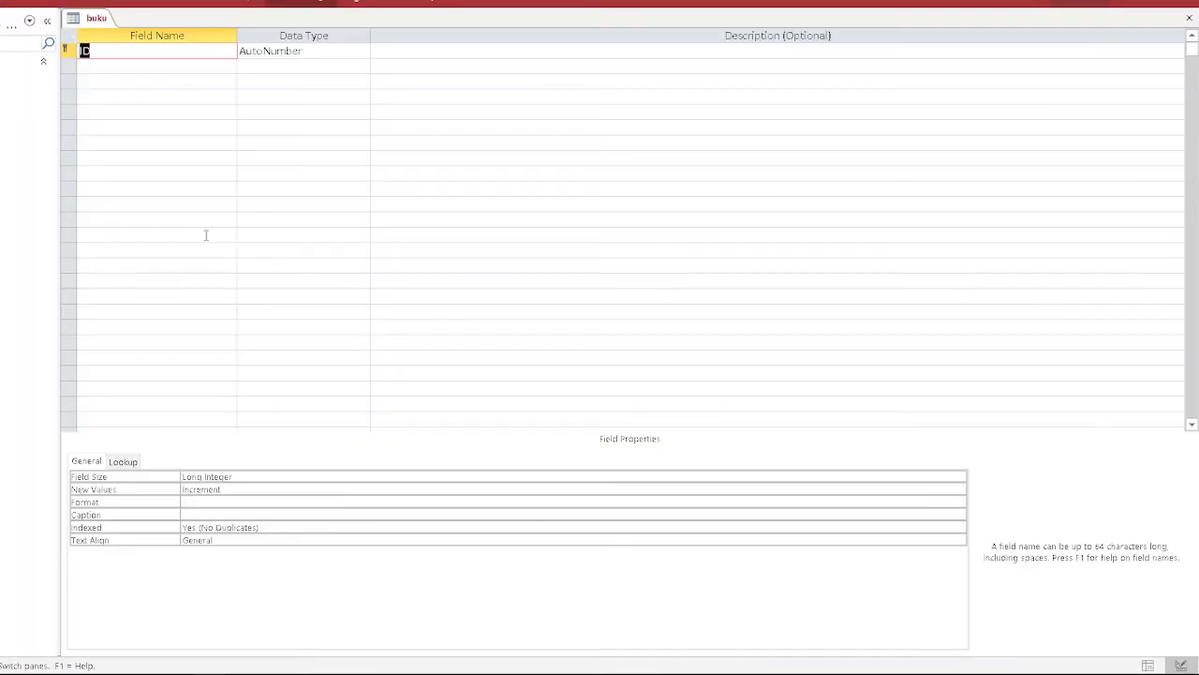
Step: Following the Table design slide in PowerPoint, enter the buku field names kode_buku, judul, pengarang, penerbit and stok
key("alt+Tab")
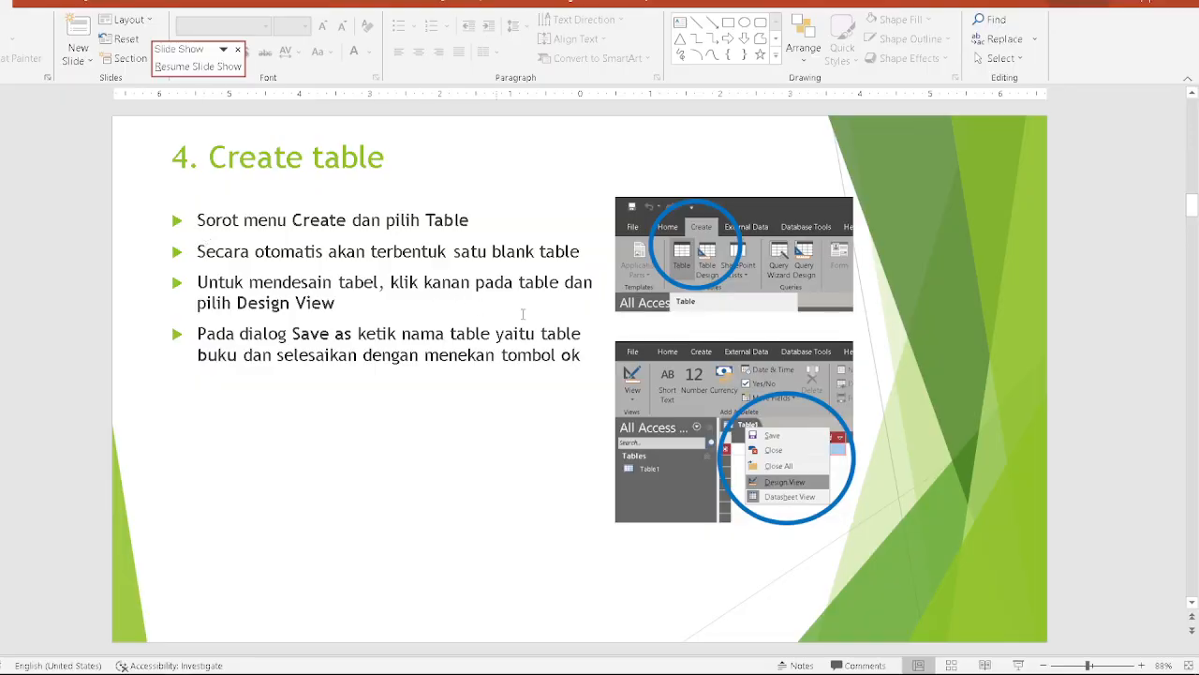
scroll(488, 361, "down", 2)
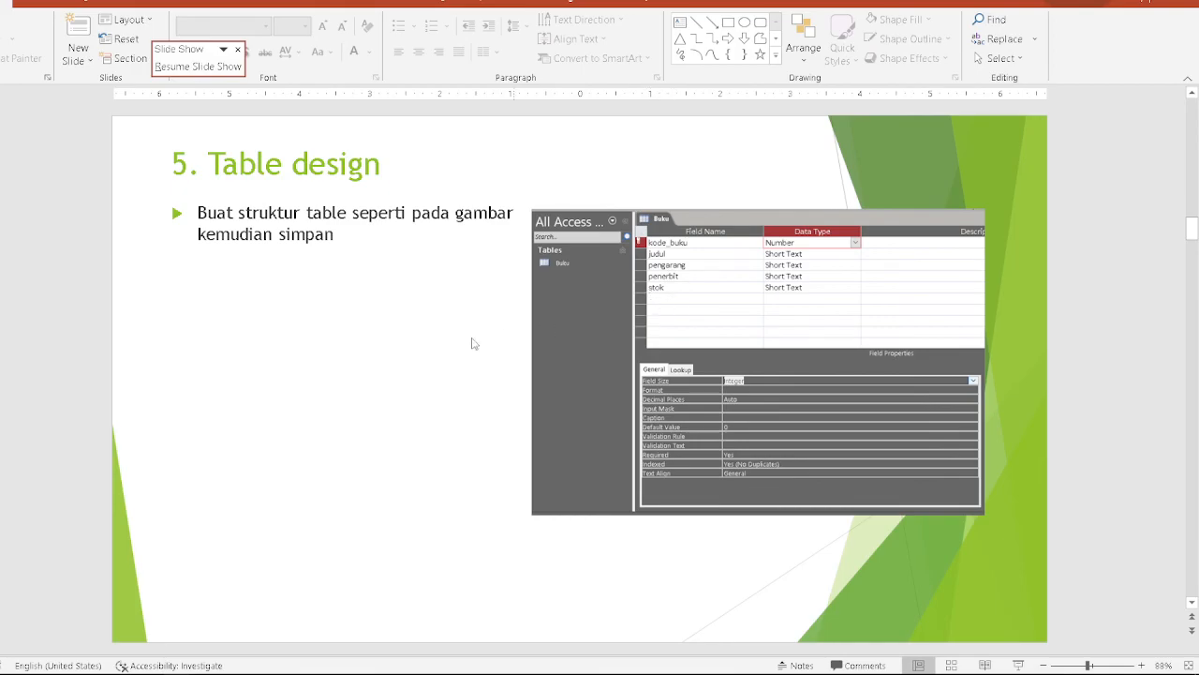
key("alt+Tab")
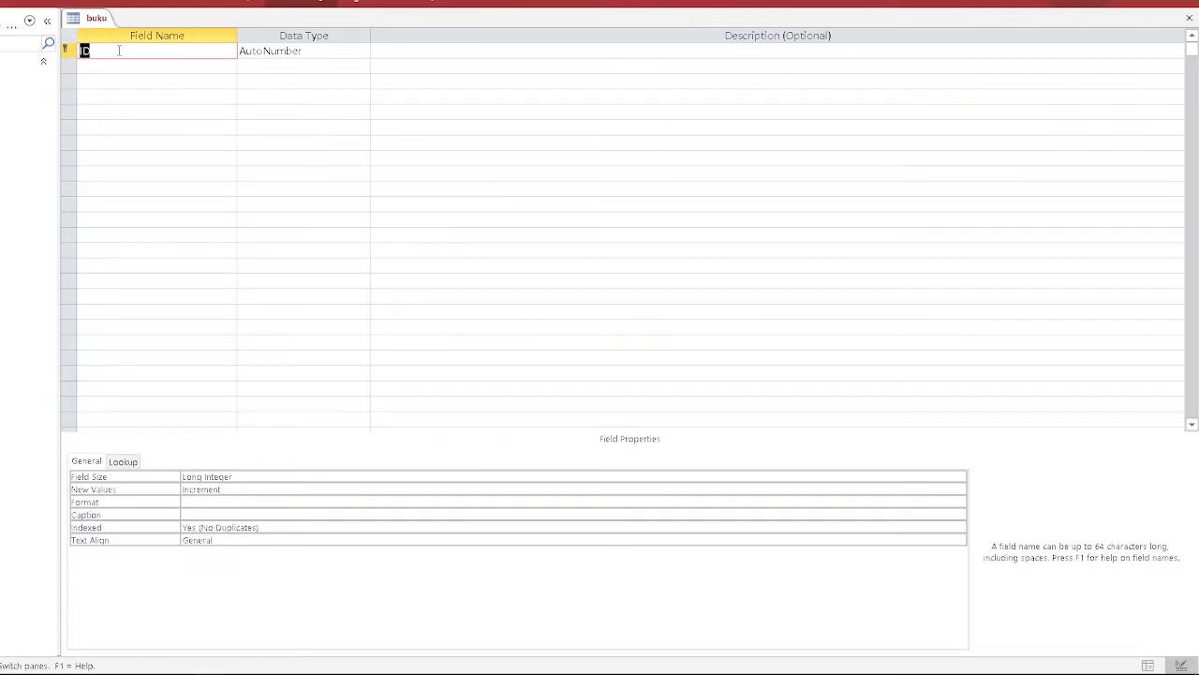
type("kode_buku")
key("Down")
type("judul")
key("Down")
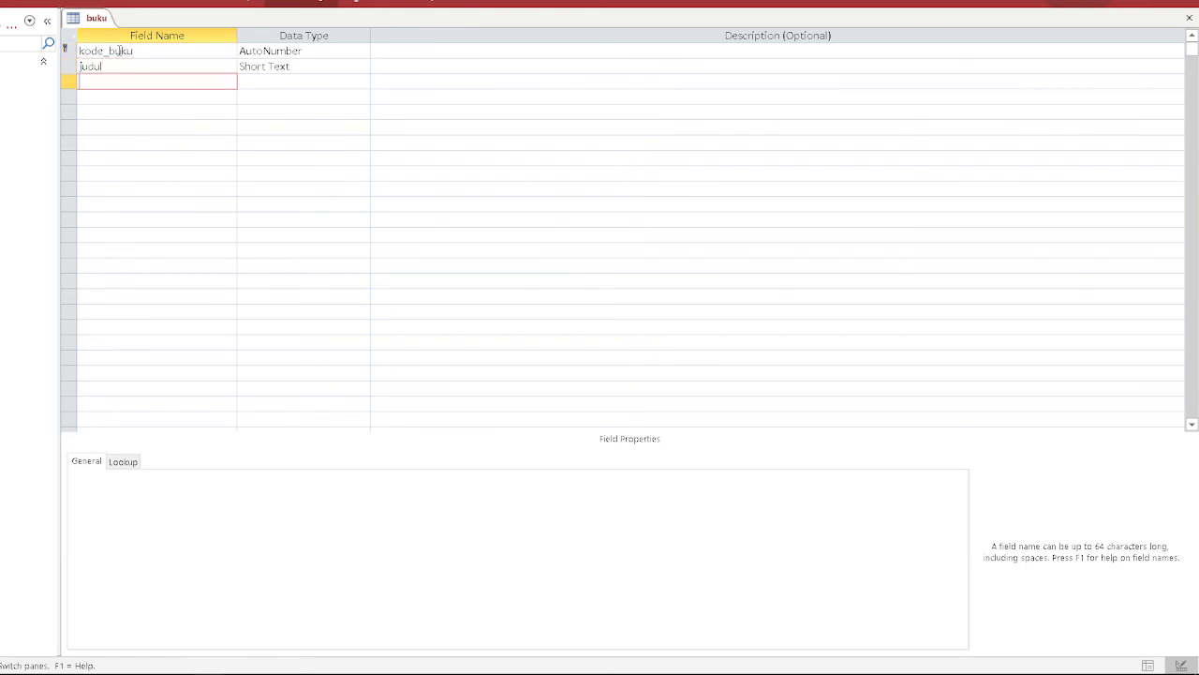
type("pengarang")
key("Down")
type("pen")
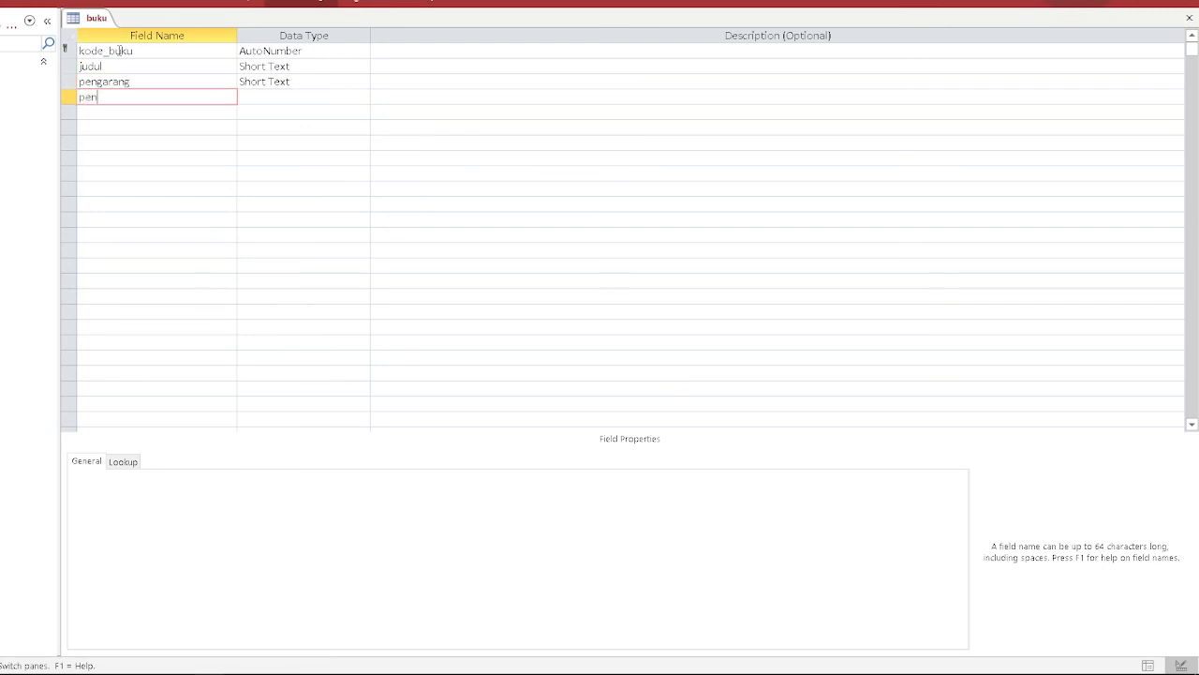
type("erbit")
key("Down")
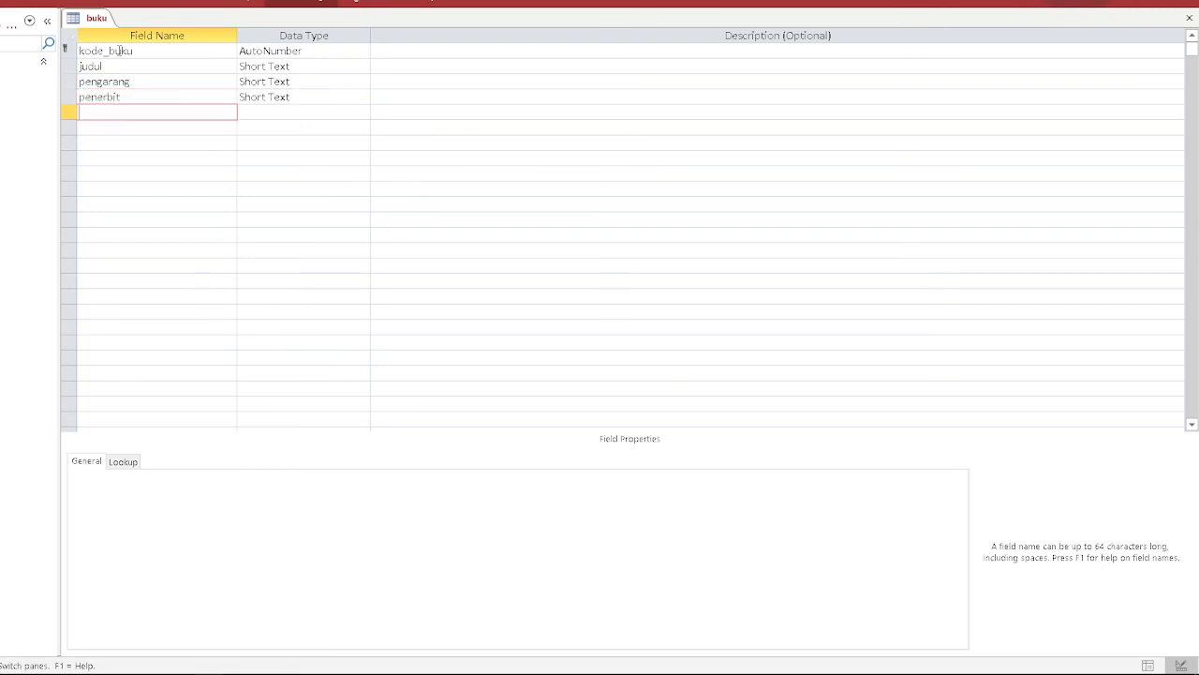
type("sti")
type("ok")
Step: Set the kode_buku field's data type to Number and its field size to Integer
left_click(264, 65)
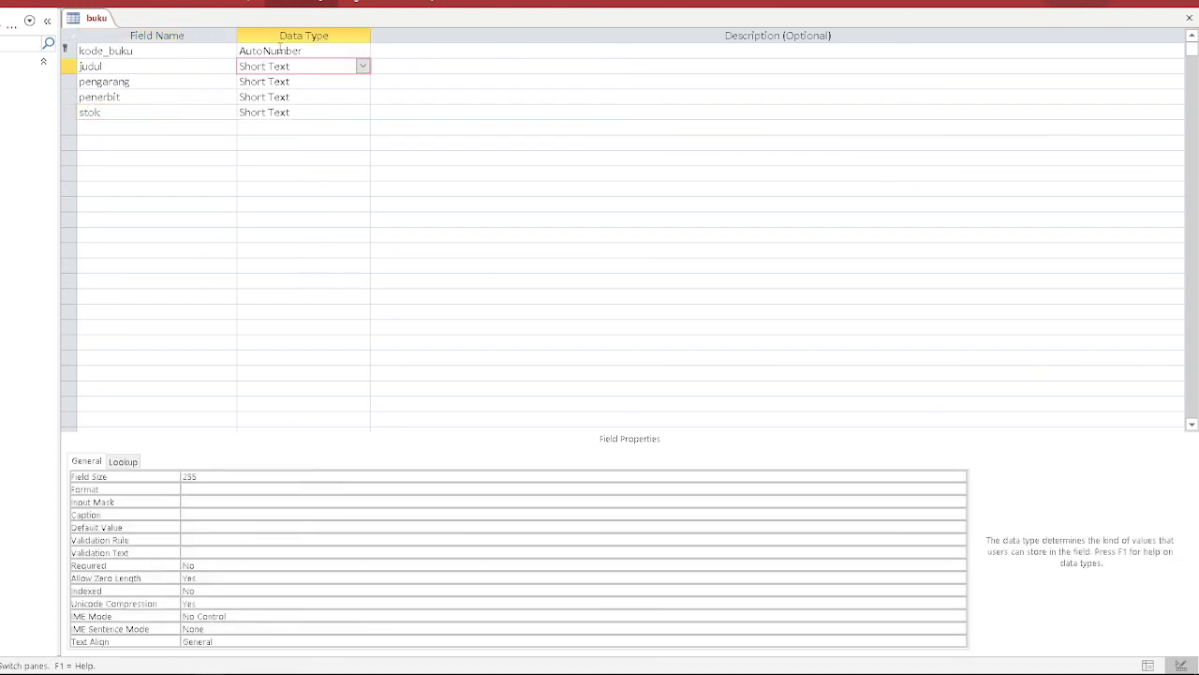
left_click(279, 50)
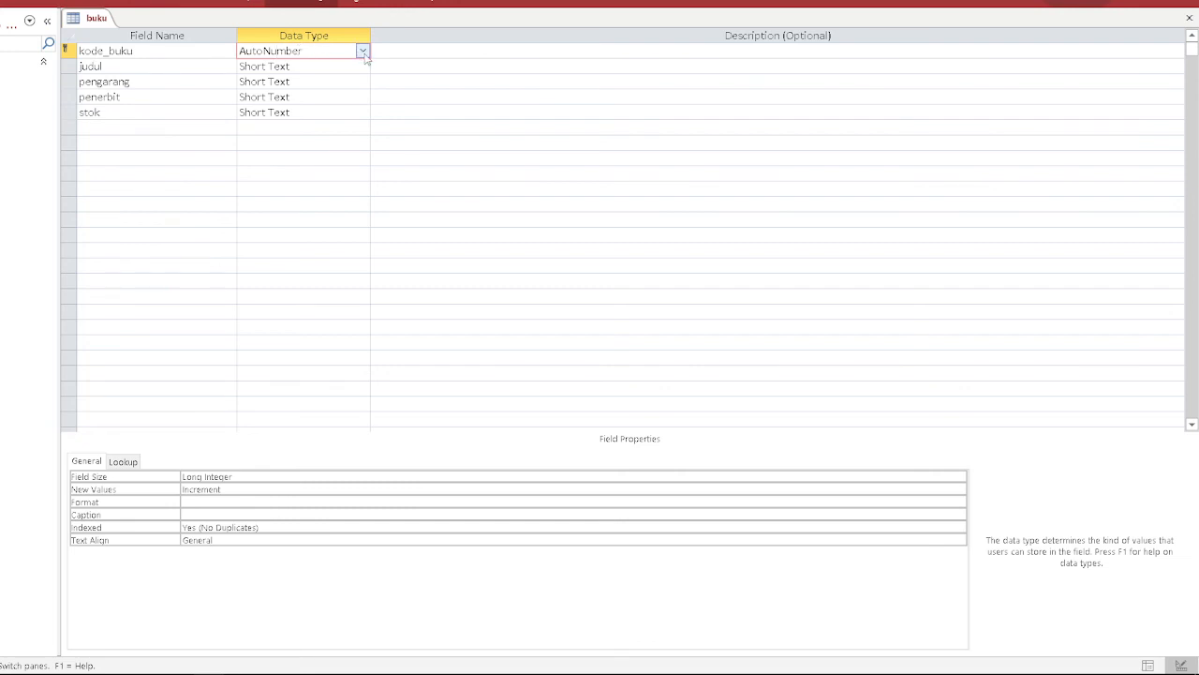
left_click(362, 51)
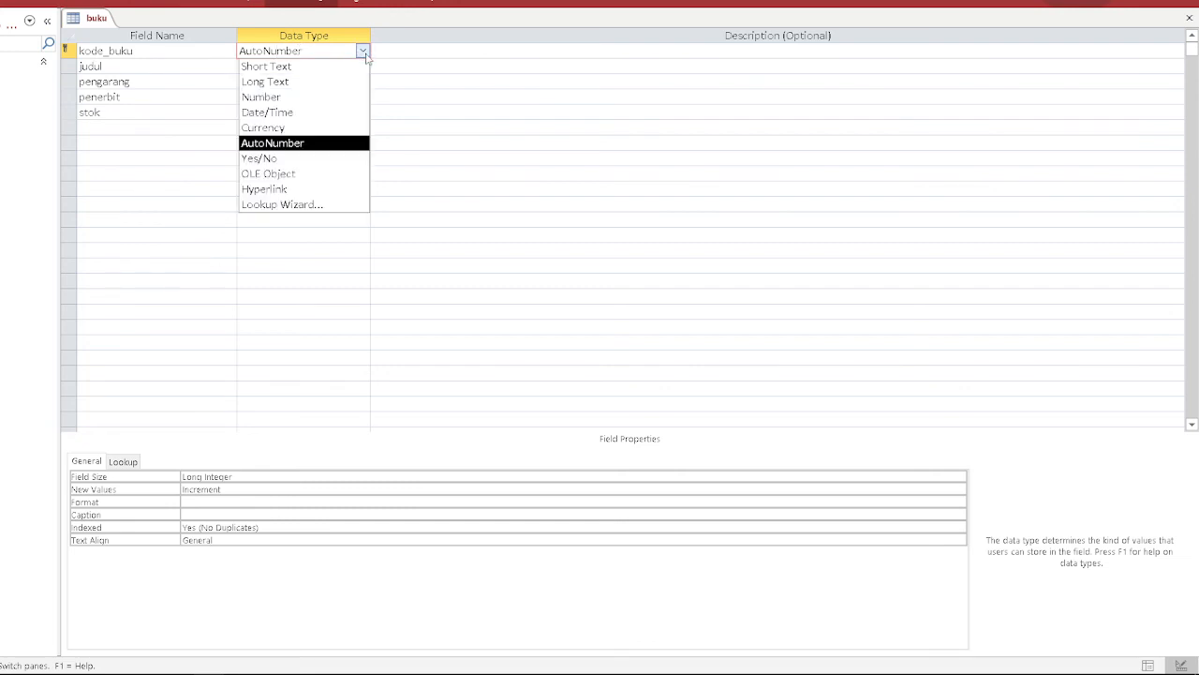
left_click(259, 97)
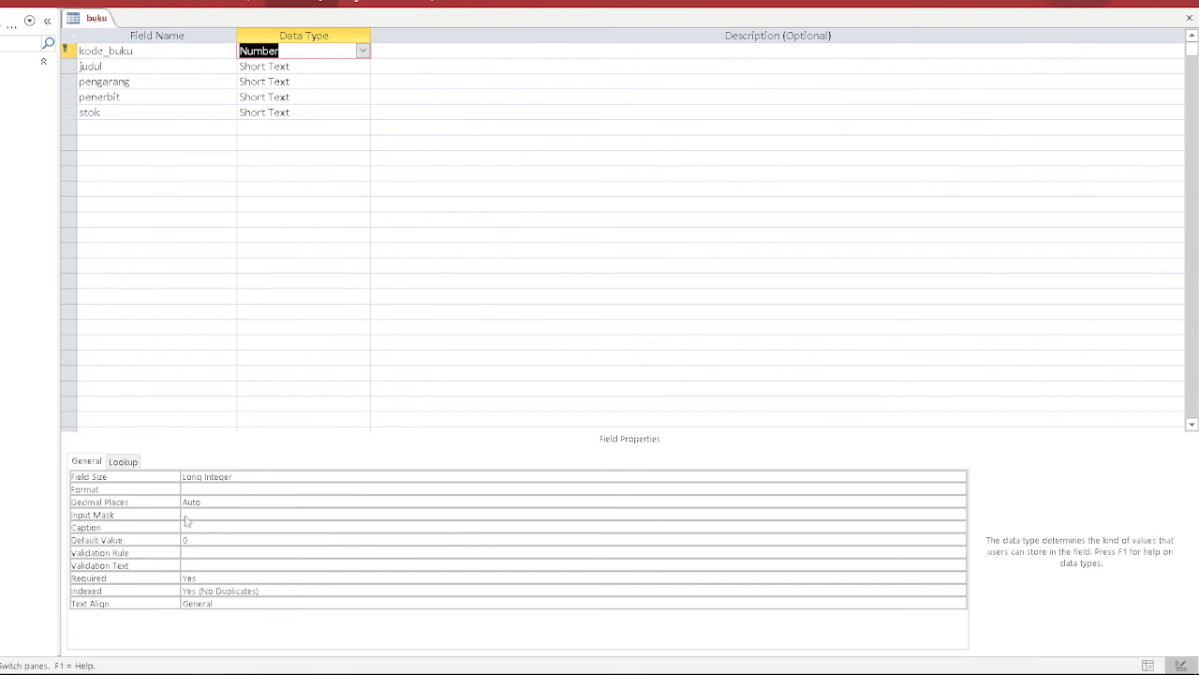
left_click(211, 476)
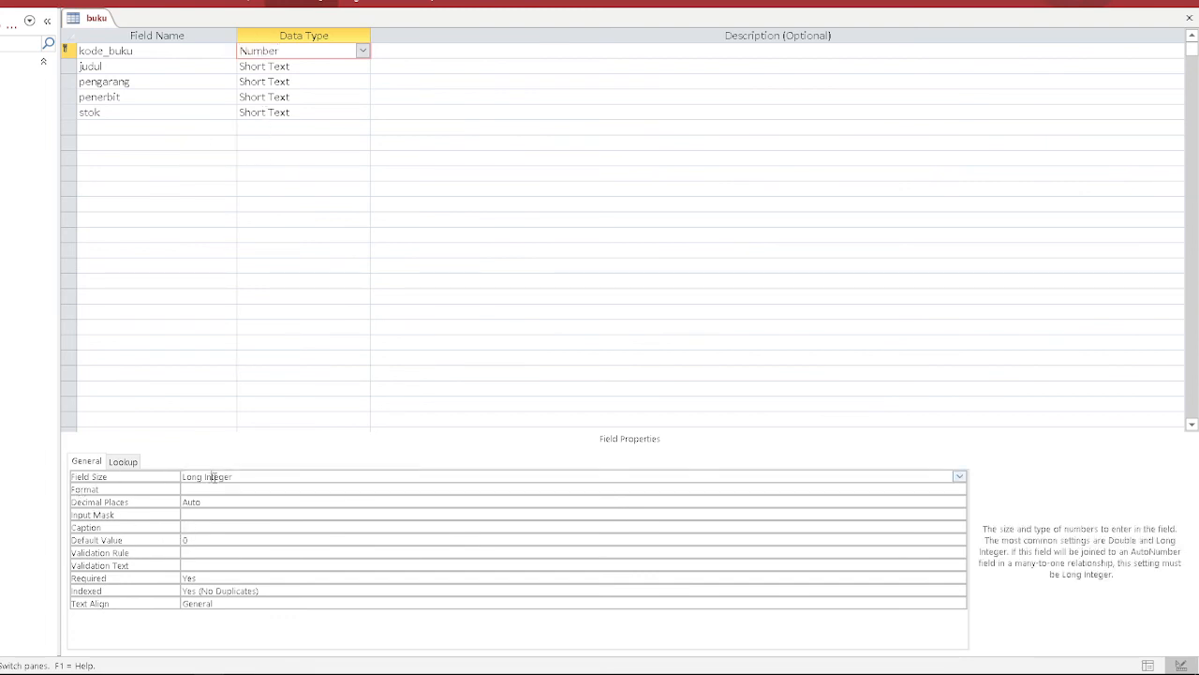
left_click(958, 476)
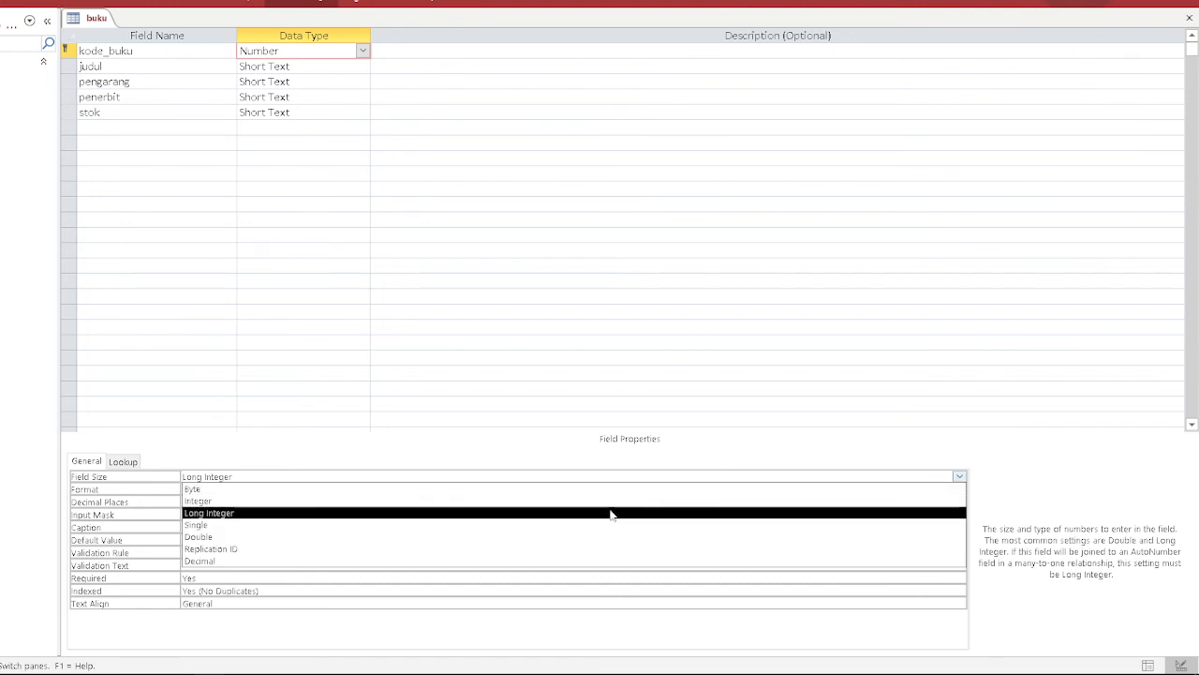
left_click(202, 502)
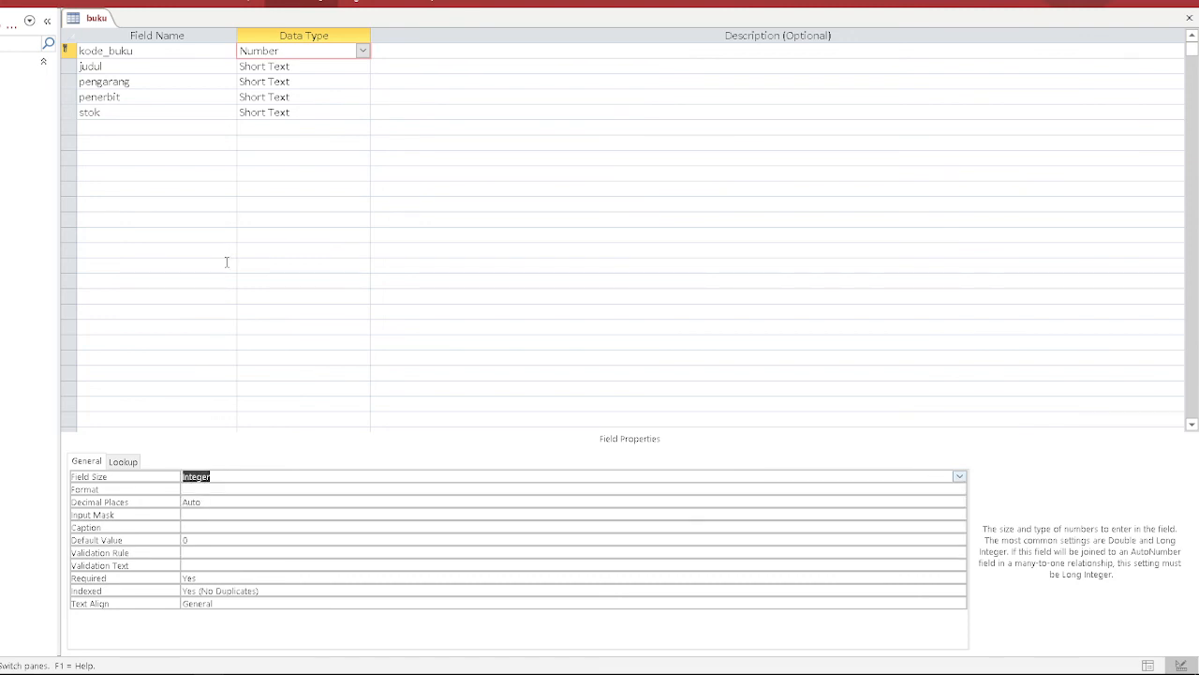
left_click(99, 68)
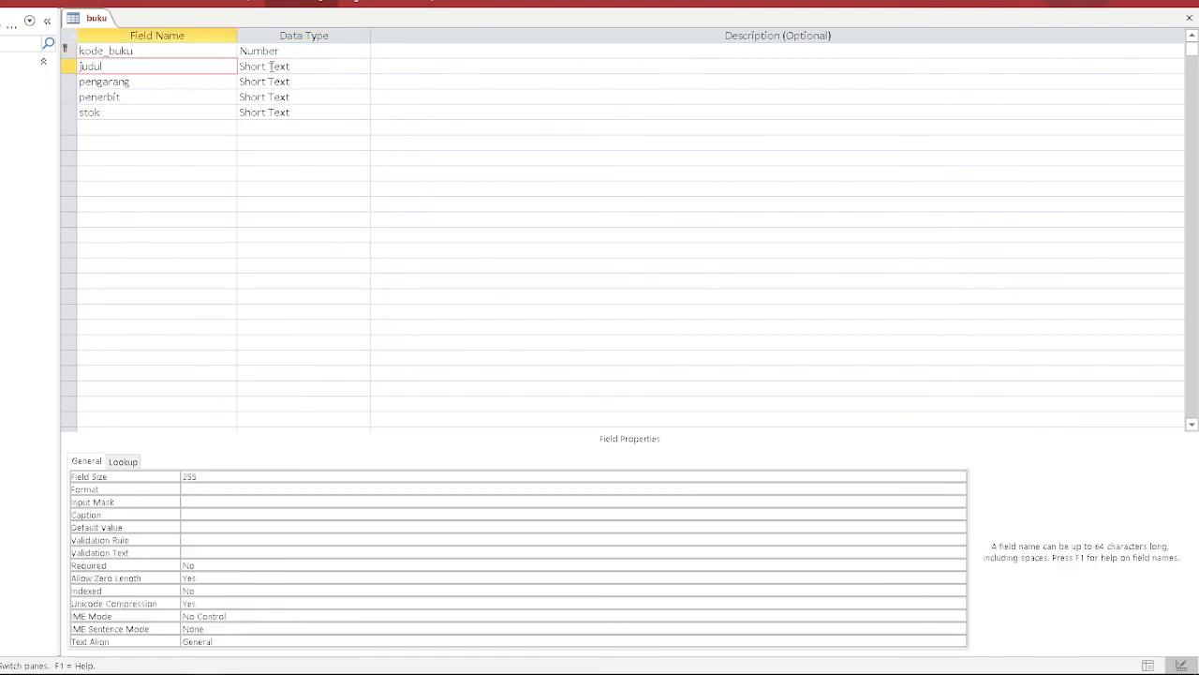
Step: Set the judul field's size to 100
left_click(203, 477)
left_click(172, 474)
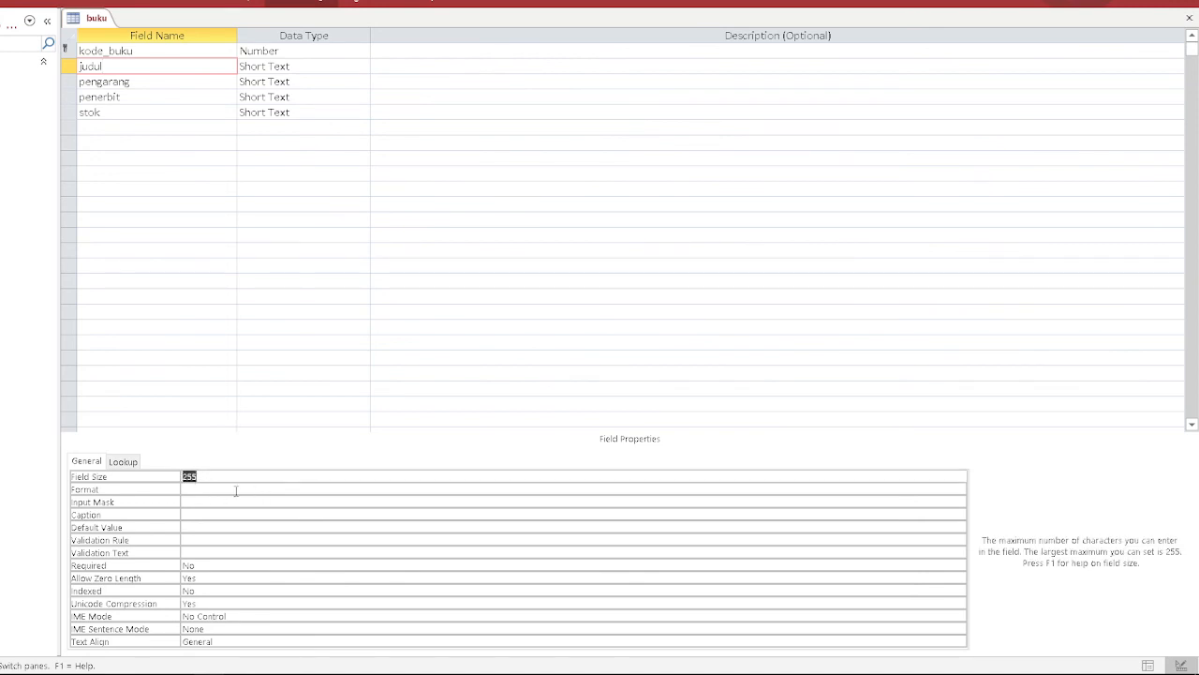
type("100")
Step: Set the field sizes of pengarang and penerbit to 30 each
left_click(149, 80)
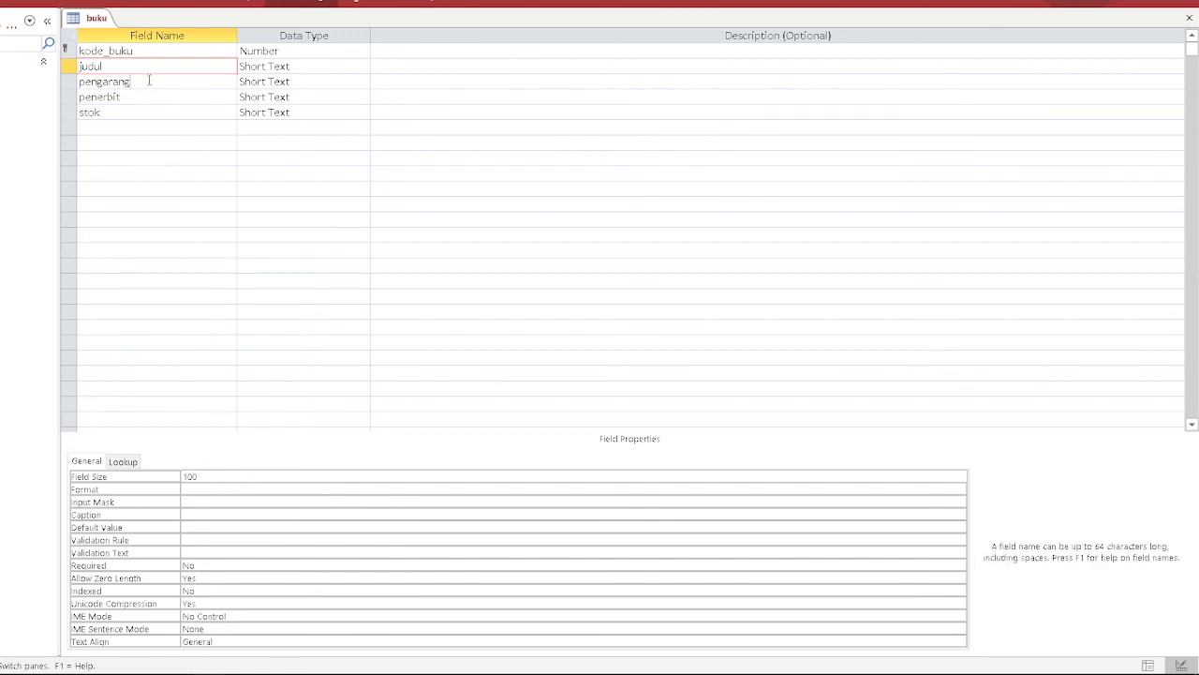
left_click(168, 476)
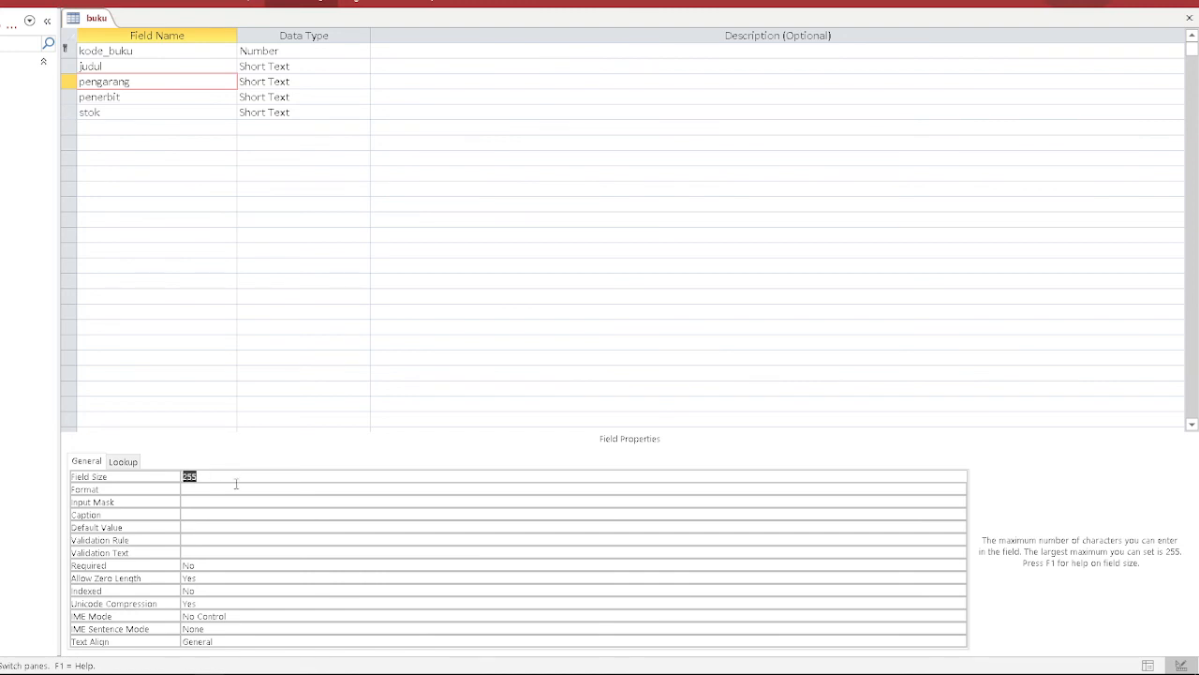
type("30")
left_click(146, 97)
left_click(160, 472)
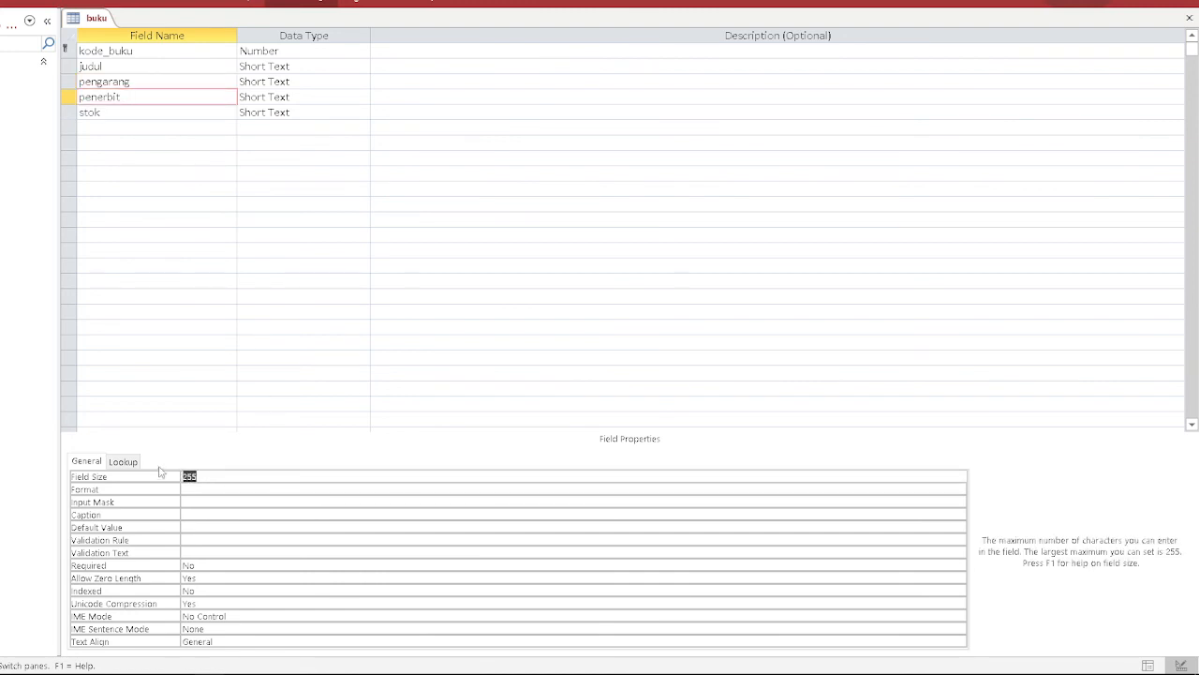
type("30")
Step: Set the stok field's data type to Number and its field size to Integer
left_click(159, 115)
left_click(362, 112)
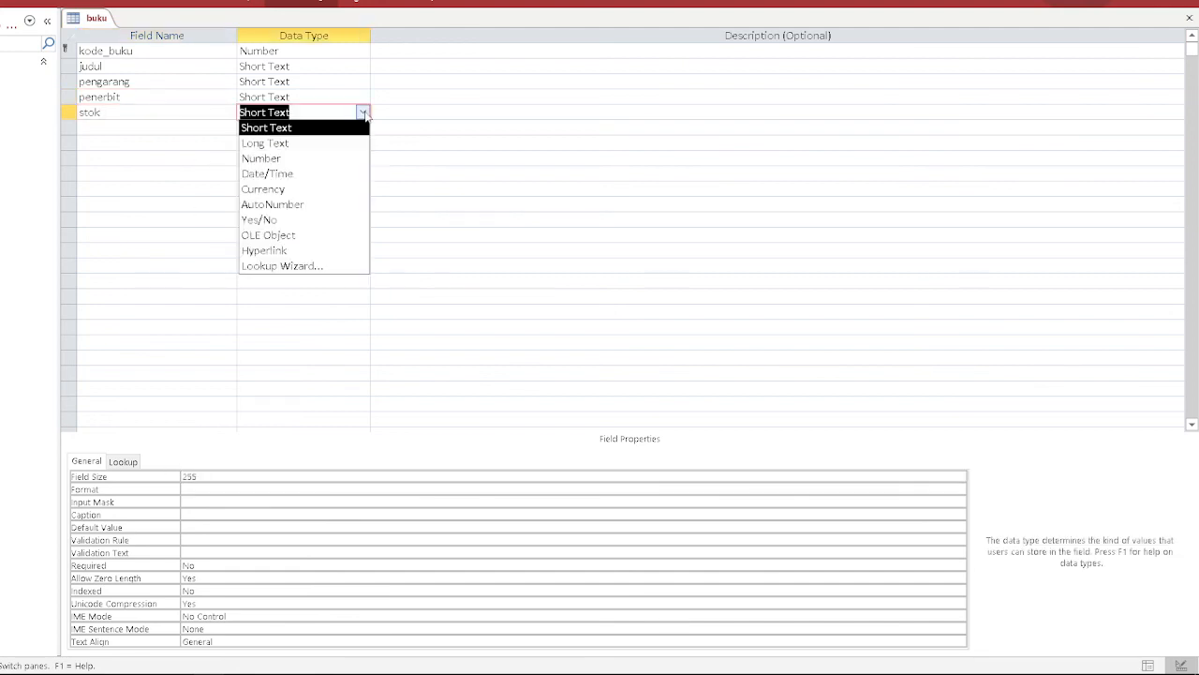
left_click(261, 158)
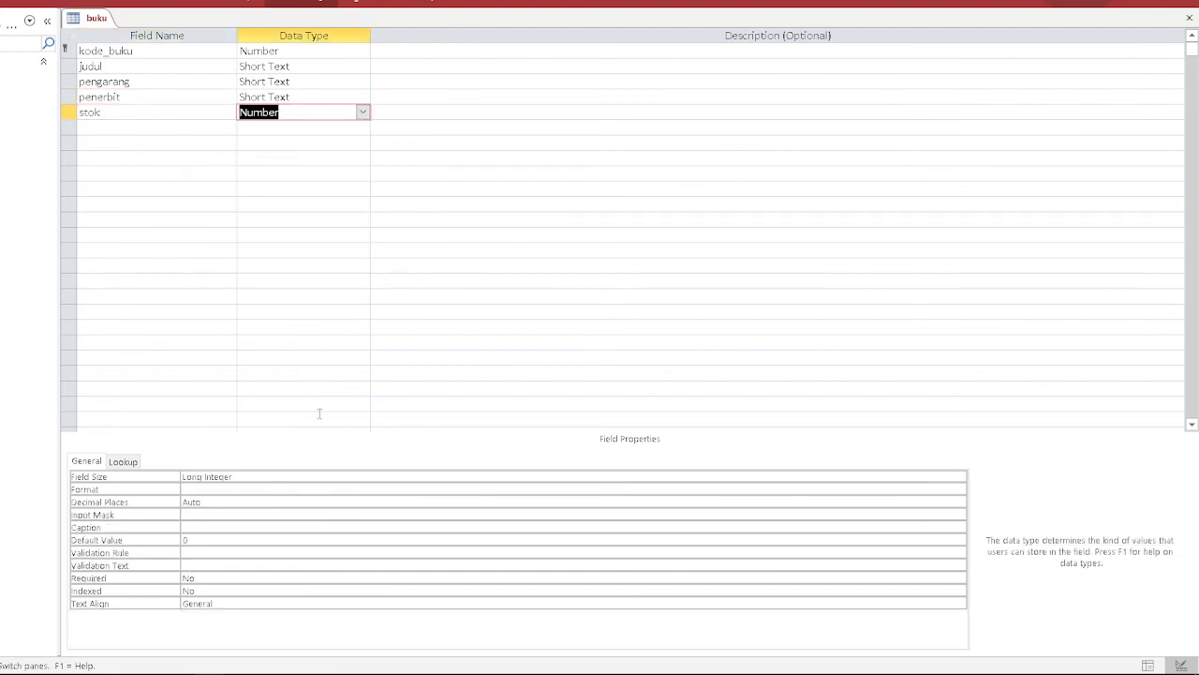
left_click(253, 476)
left_click(960, 476)
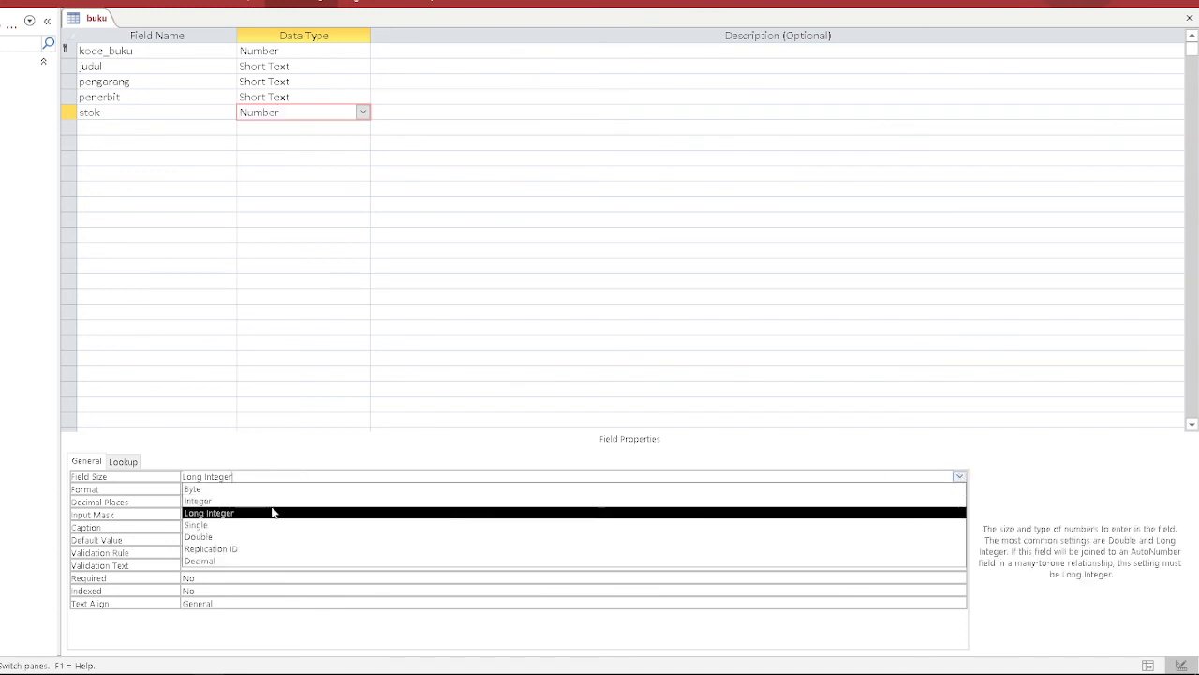
left_click(239, 507)
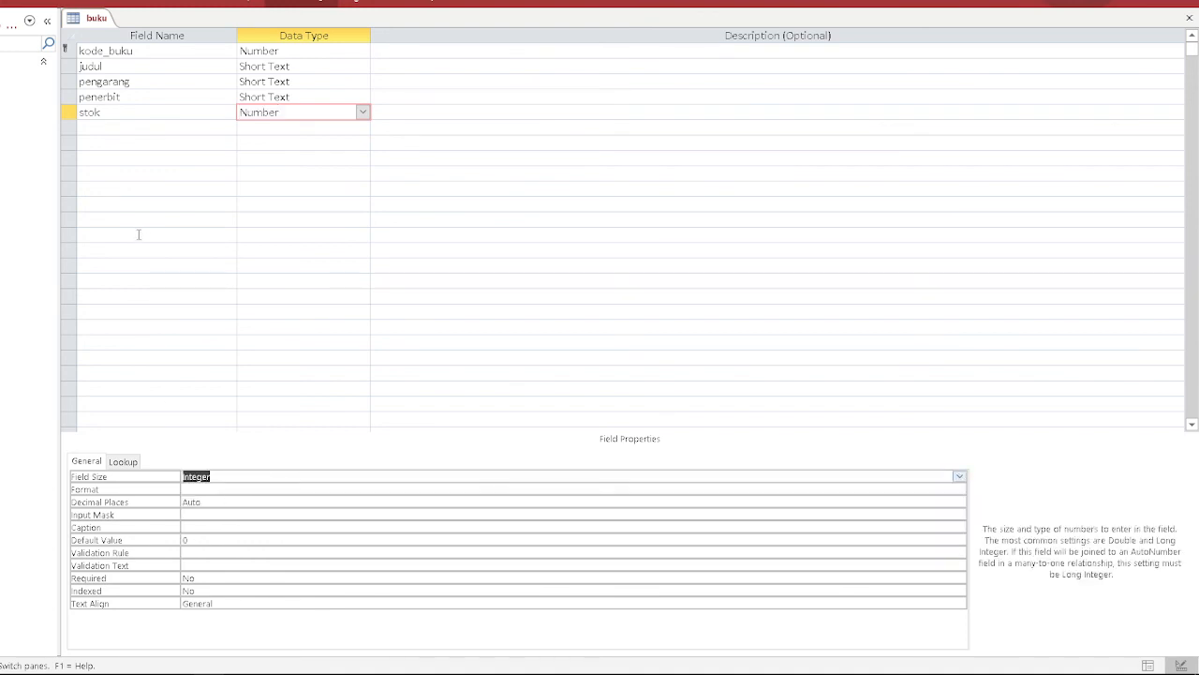
Step: Remove the primary key from the kode_buku field and assign it to the same field again
left_click(108, 51)
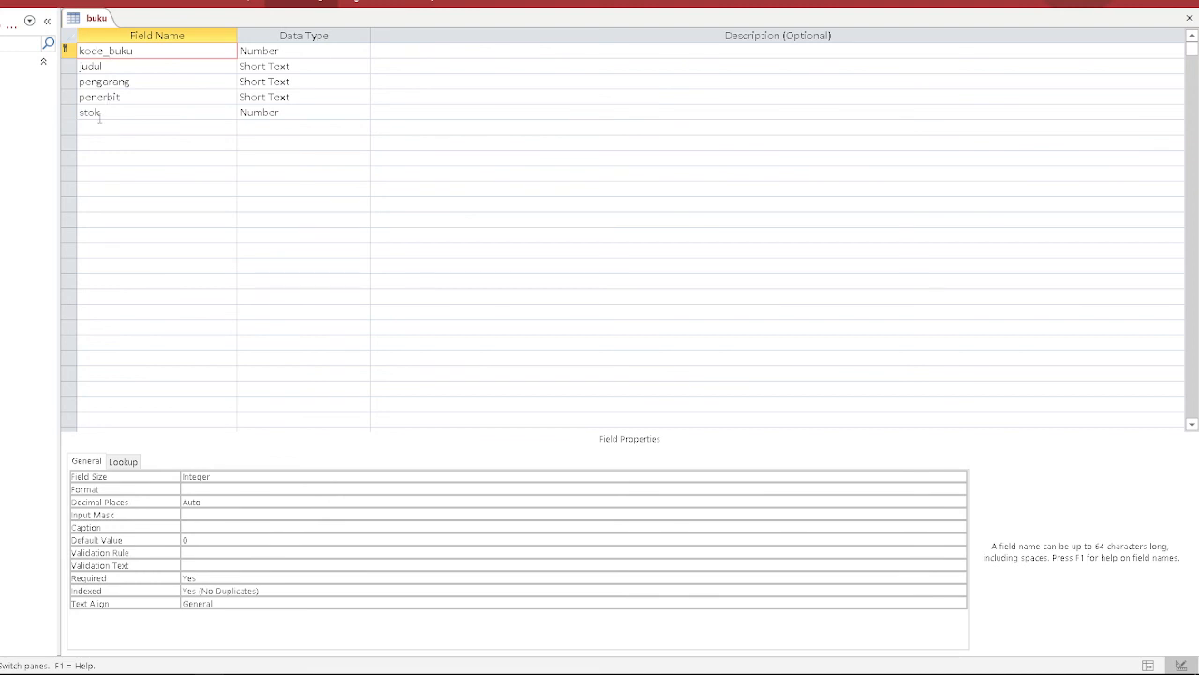
left_click(100, 112)
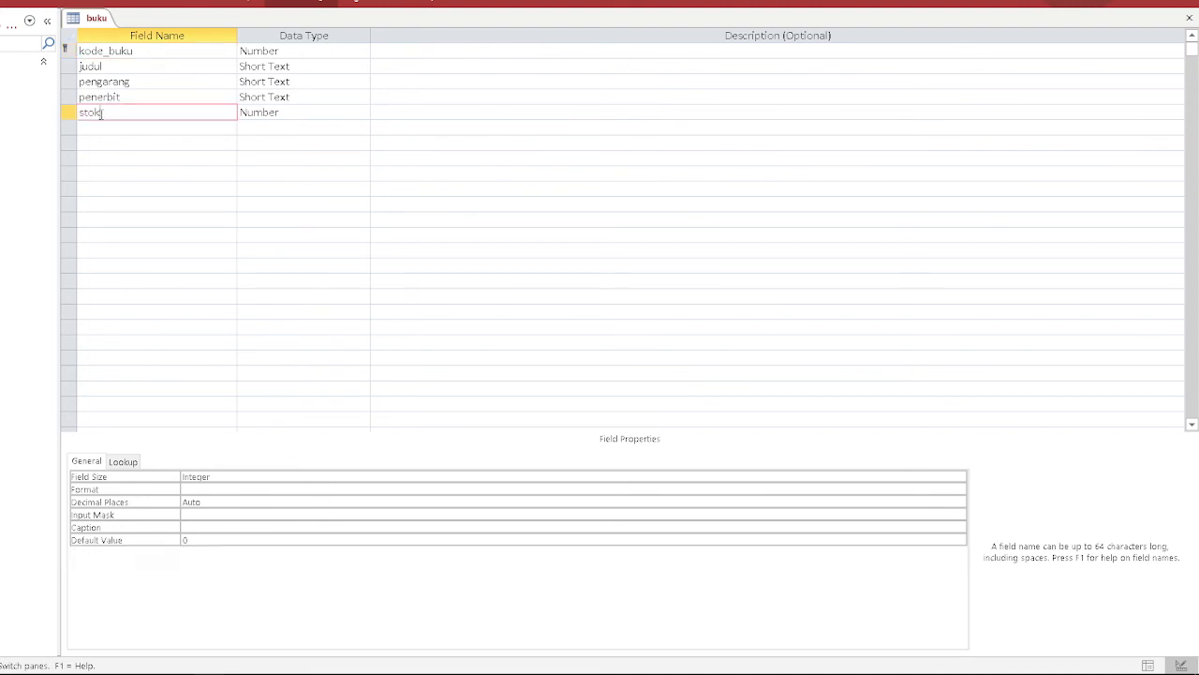
left_click(73, 52)
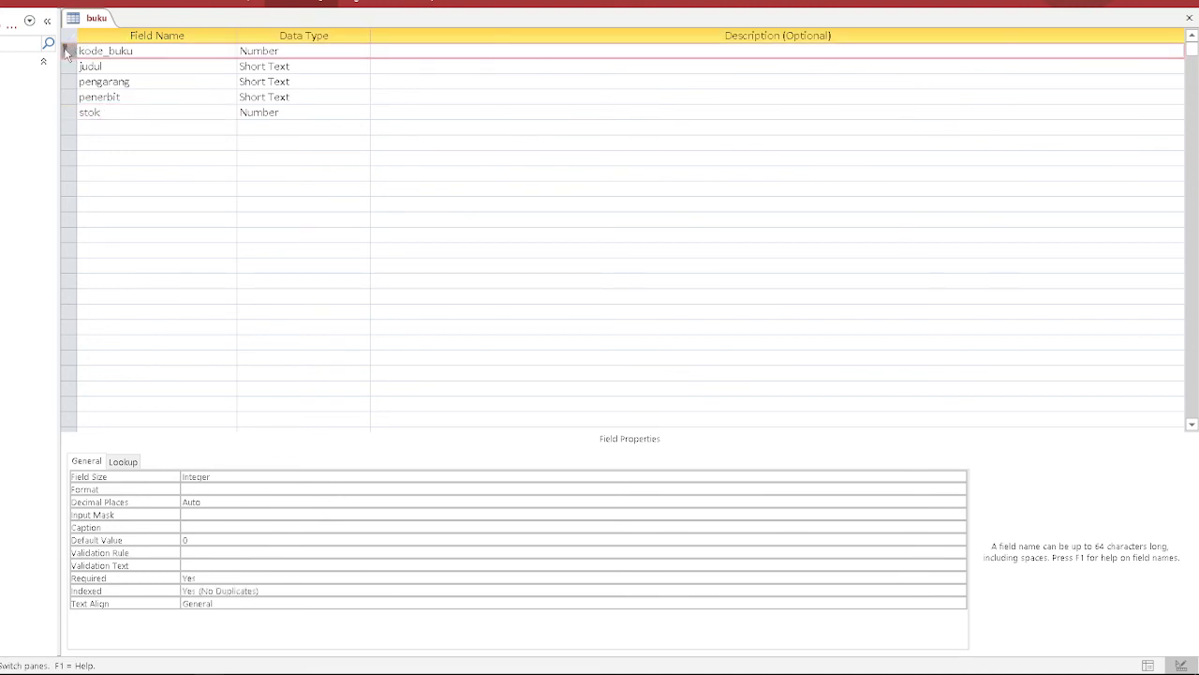
right_click(69, 52)
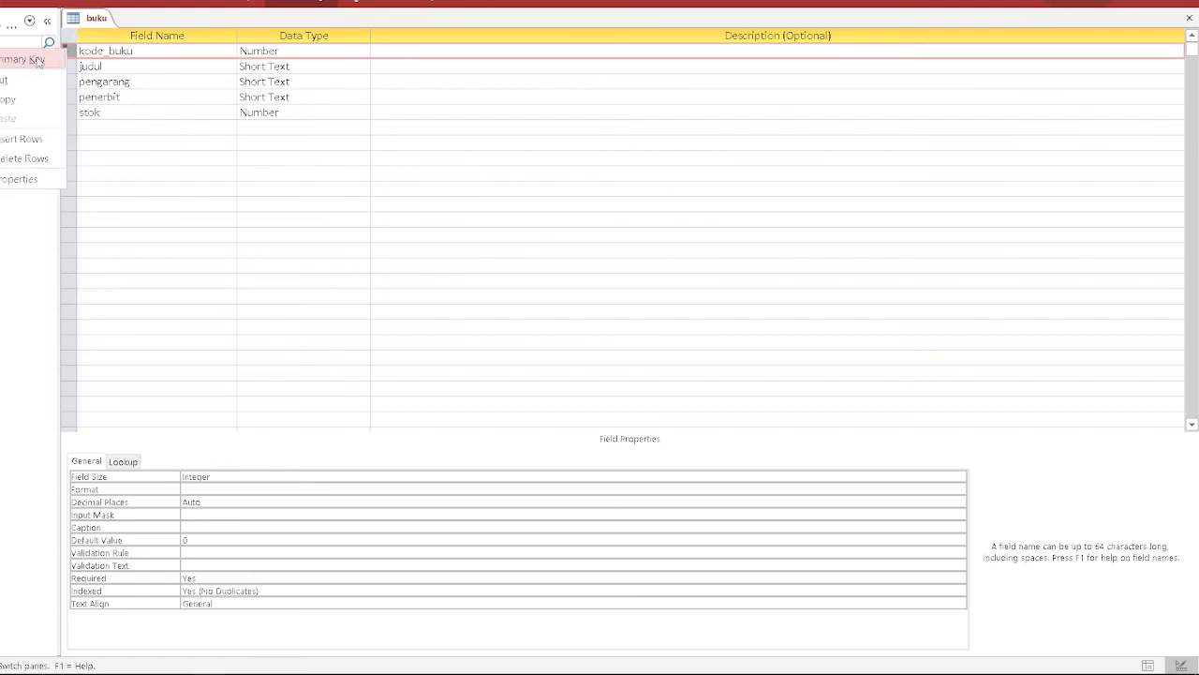
left_click(39, 63)
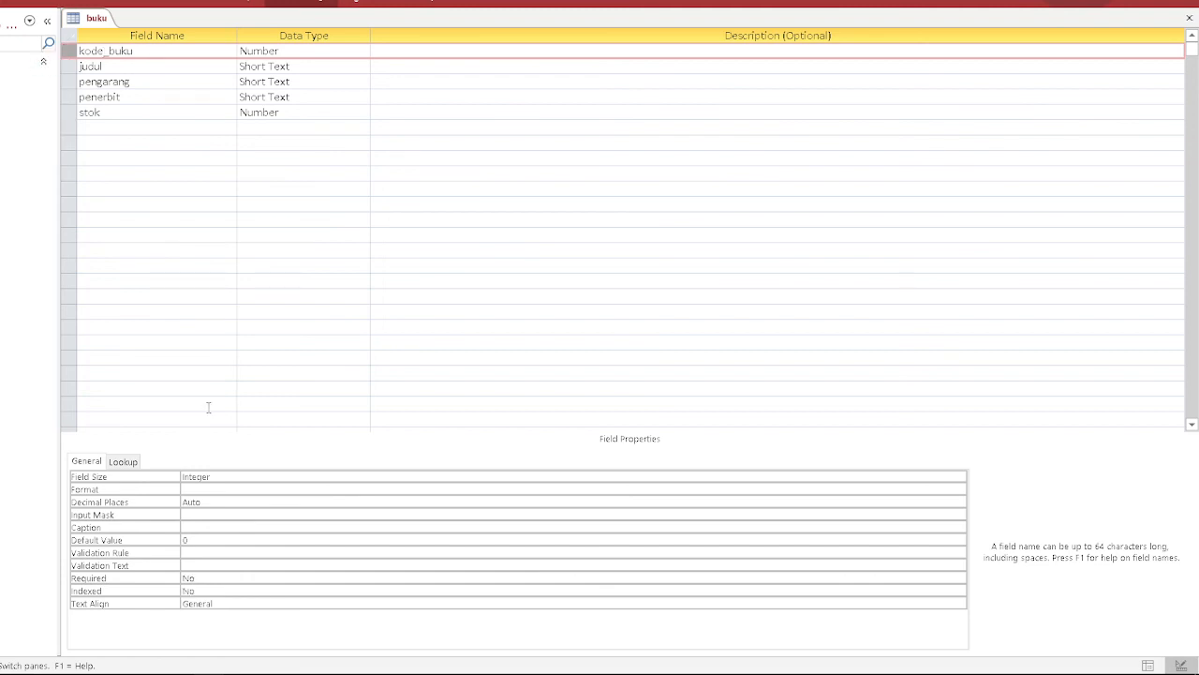
right_click(70, 53)
left_click(3, 63)
Step: Close the buku table's design, saving the changes, and reopen the table for data entry
left_click(1190, 19)
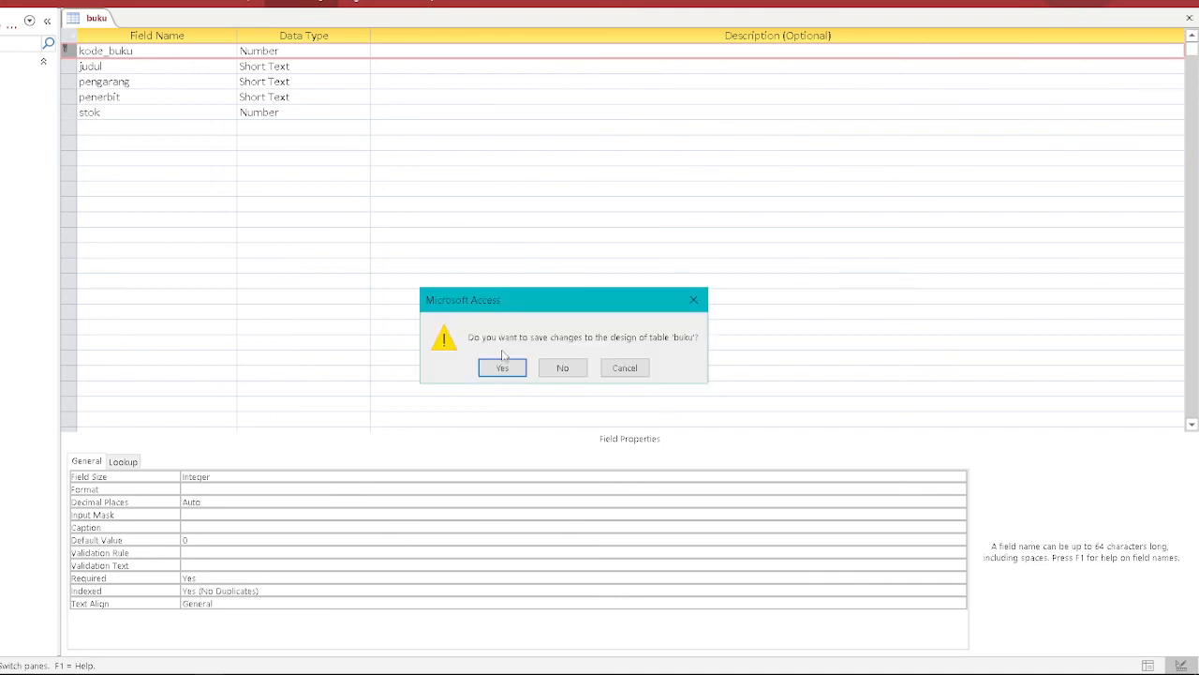
left_click(501, 368)
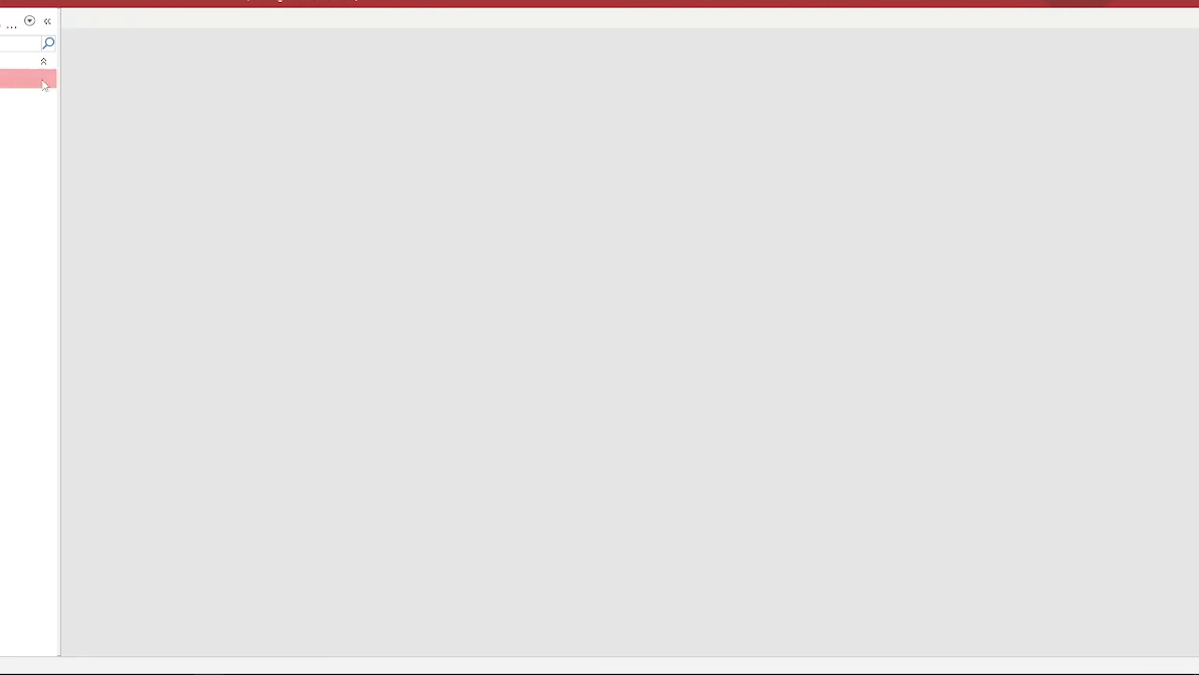
double_click(7, 79)
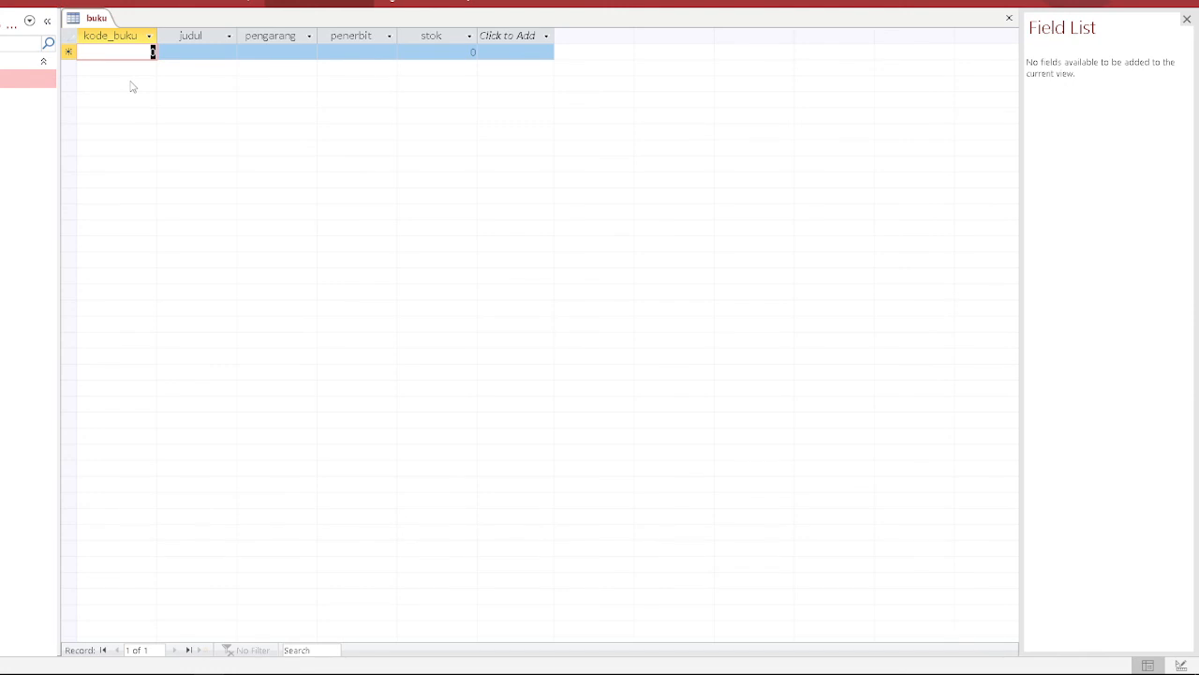
Step: Enter the first book record: kode_buku 1101, judul "belajar database", the author's name, penerbit Informatika and stok 50
type("1101")
key("Tab")
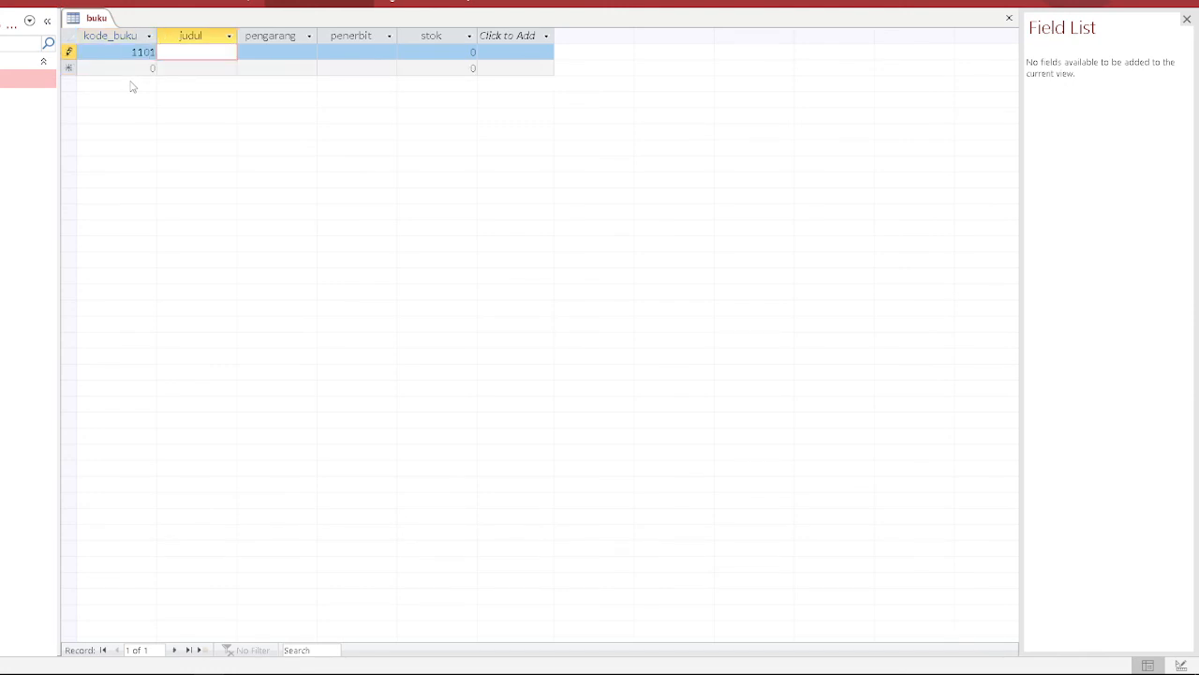
type("belajar datab")
type("ase")
key("Tab")
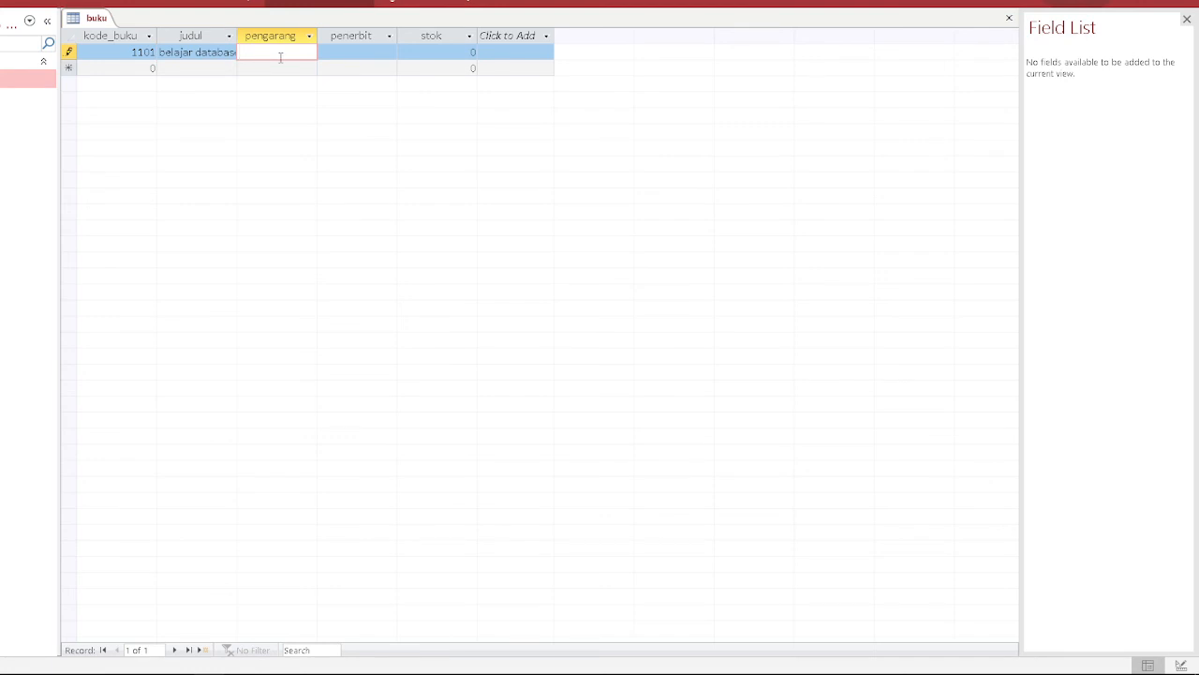
type("Abd. Razaq")
key("Tab")
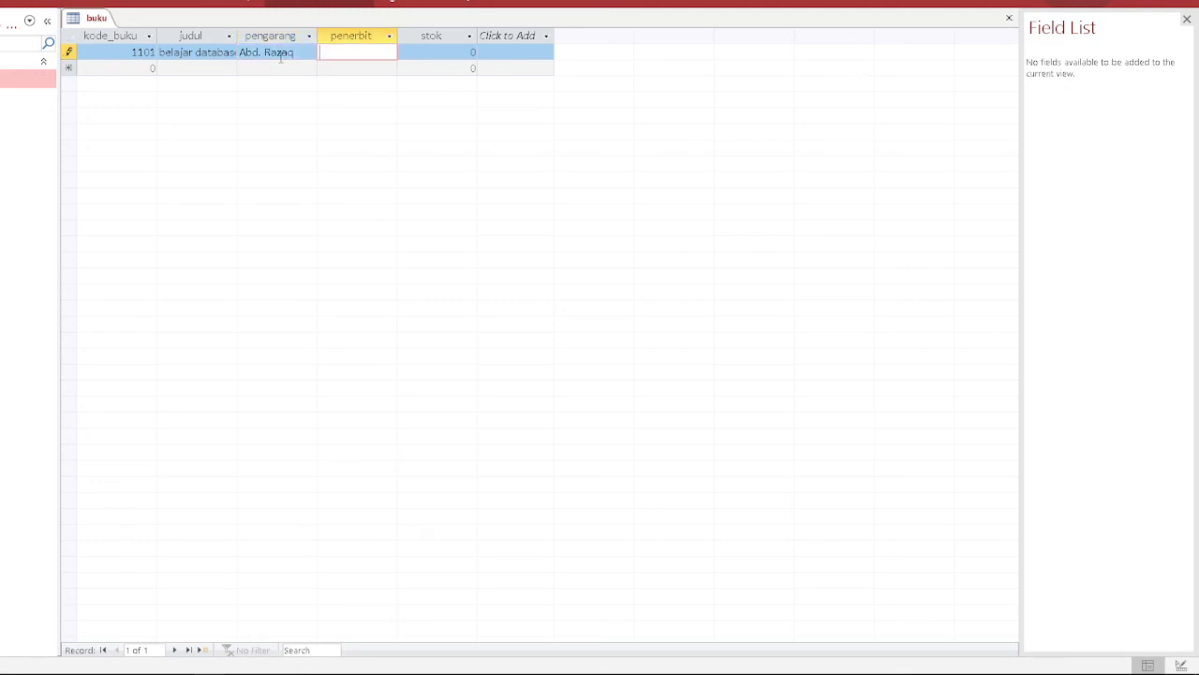
type("Informatika")
key("Tab")
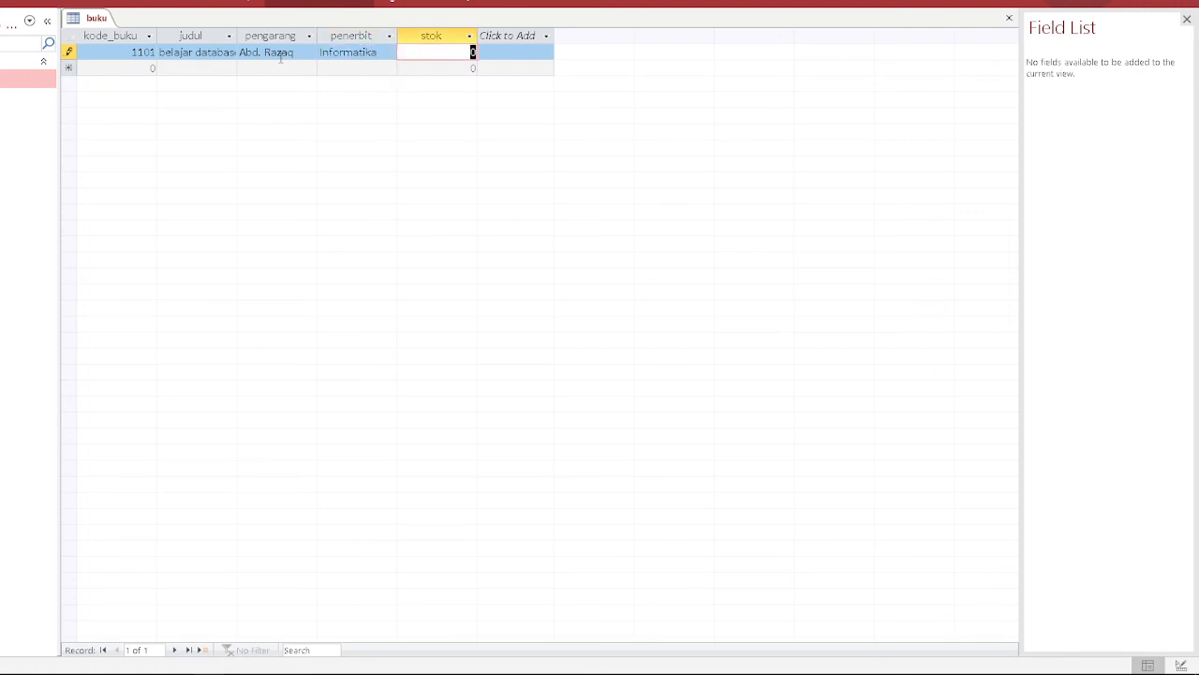
type("50")
key("Down")
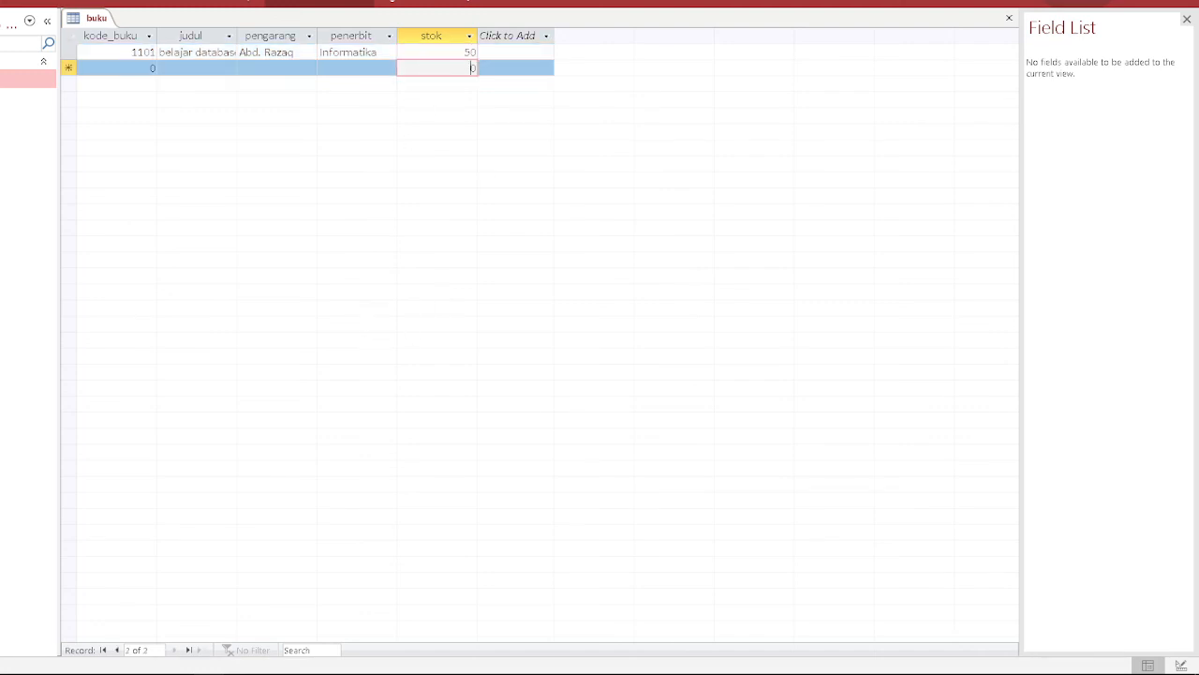
Step: Start a second record with the duplicate kode_buku 1101, judul "pemrograman visual dengan vb.net" and the author's name
left_click(137, 66)
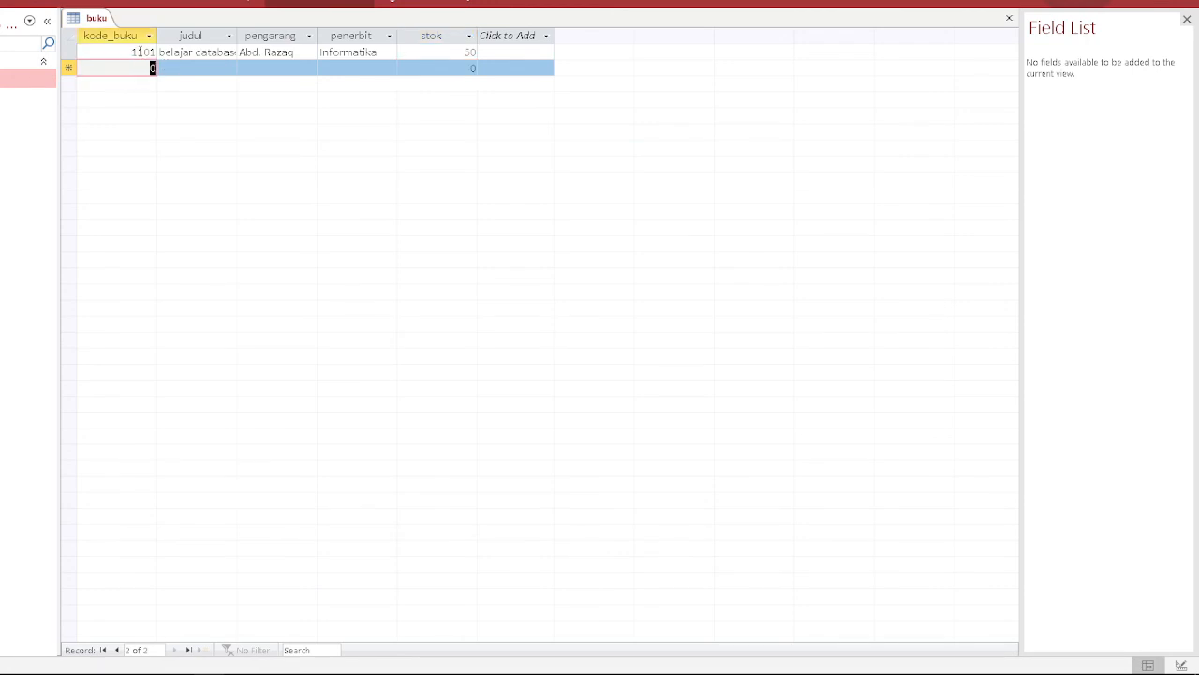
type("1101")
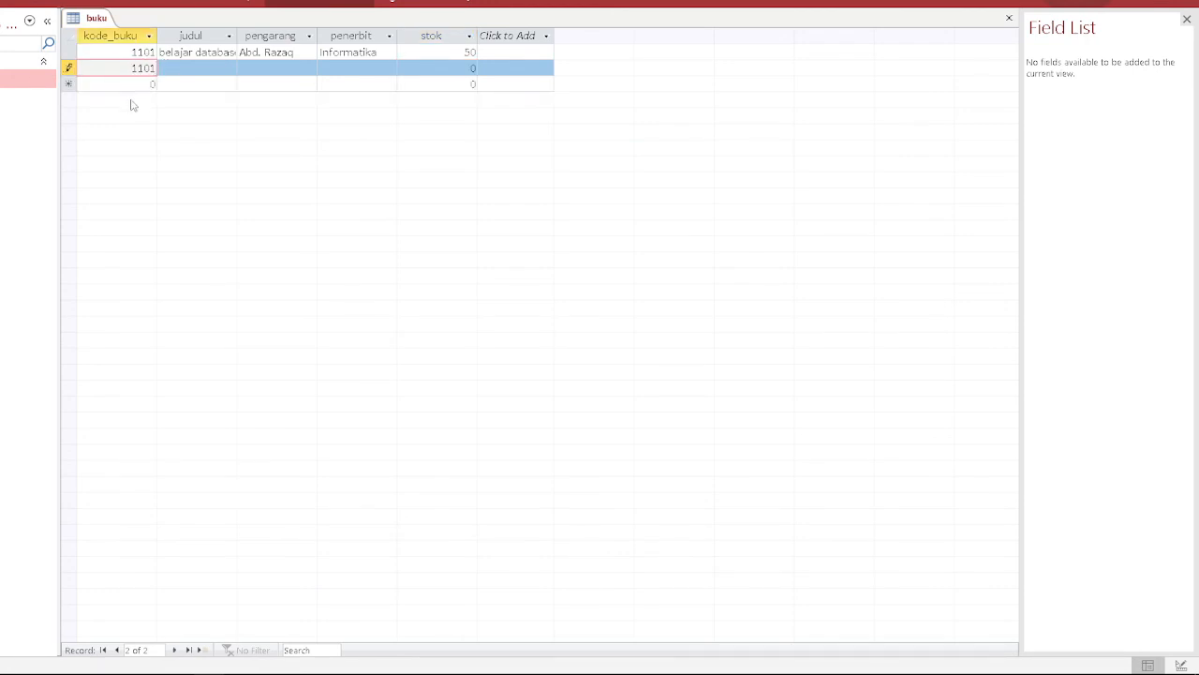
key("Tab")
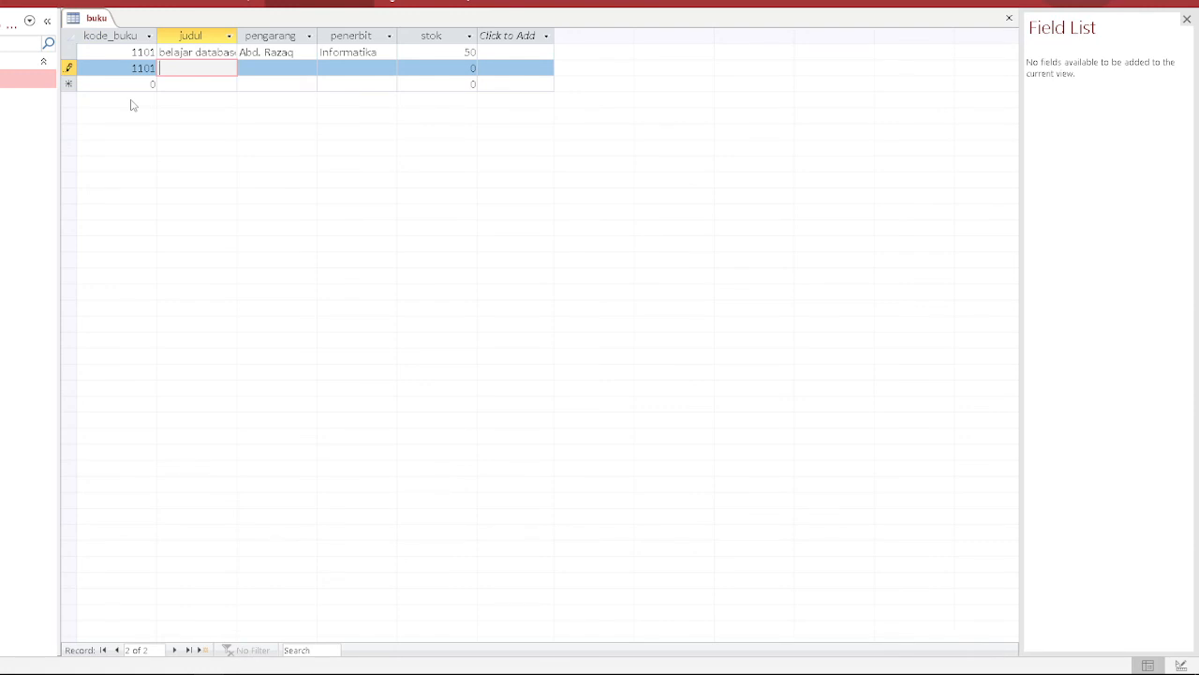
type("pemrogr")
type("aman visual")
type(" dengan vb")
type(".net")
key("Tab")
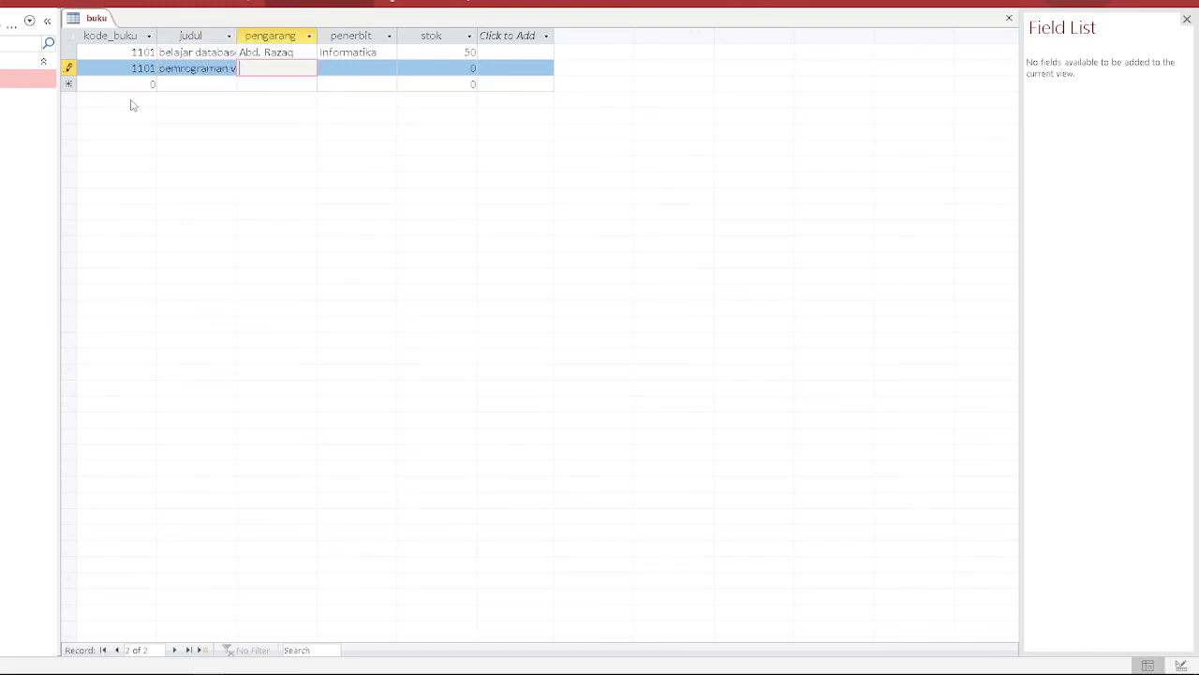
type("kusrini")
key("Tab")
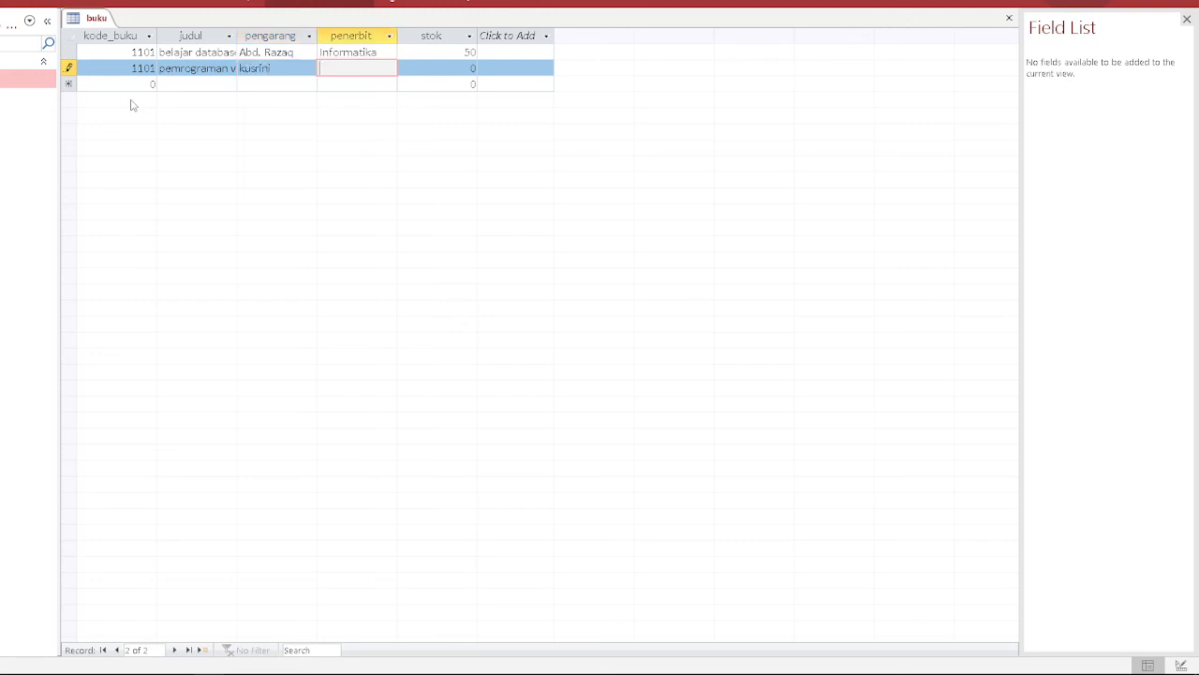